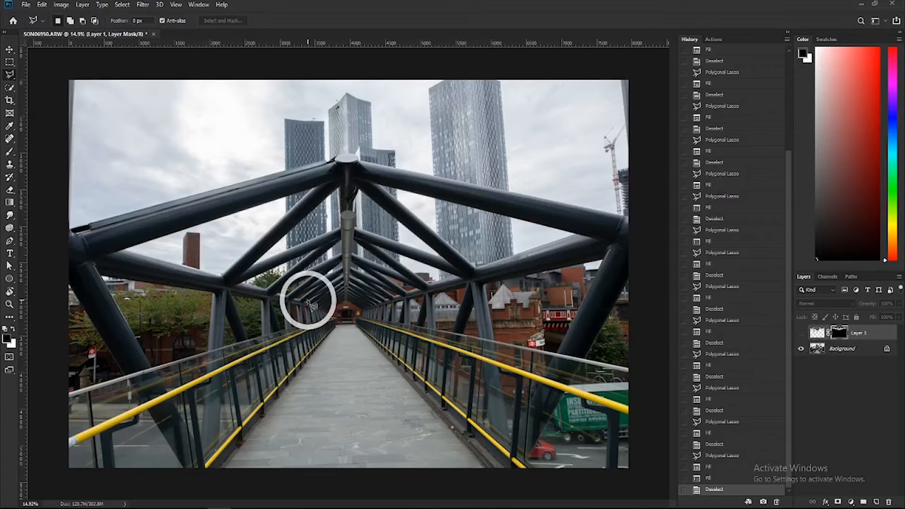
Show Layer 1 again, make it the active layer, and compare the image with and without it.
left_click(830, 355)
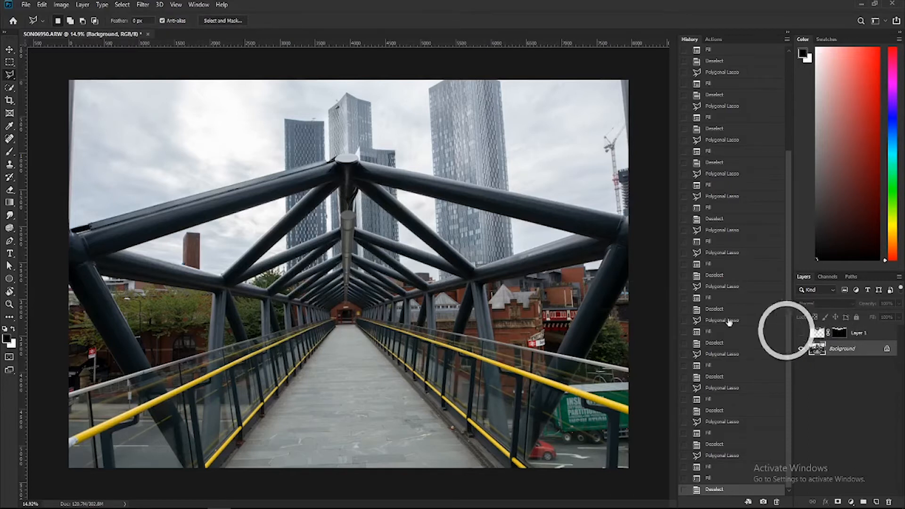
left_click(801, 333)
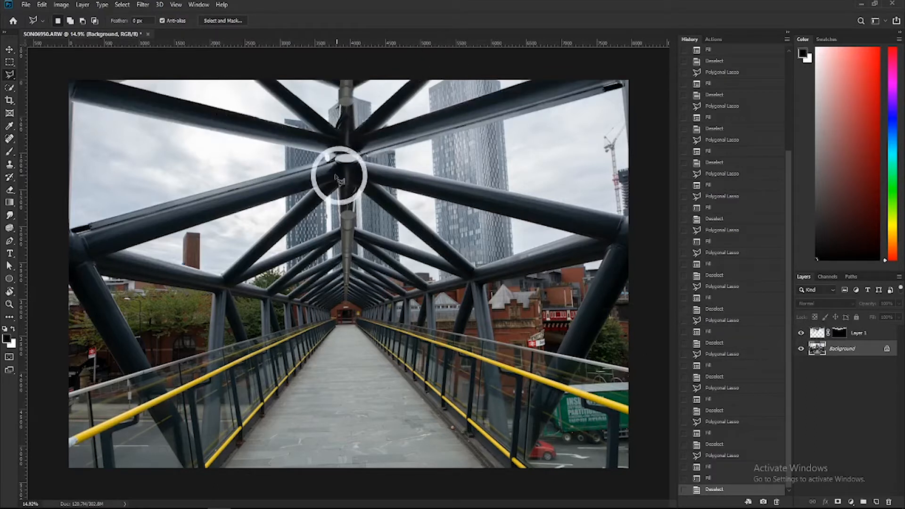
left_click(860, 334)
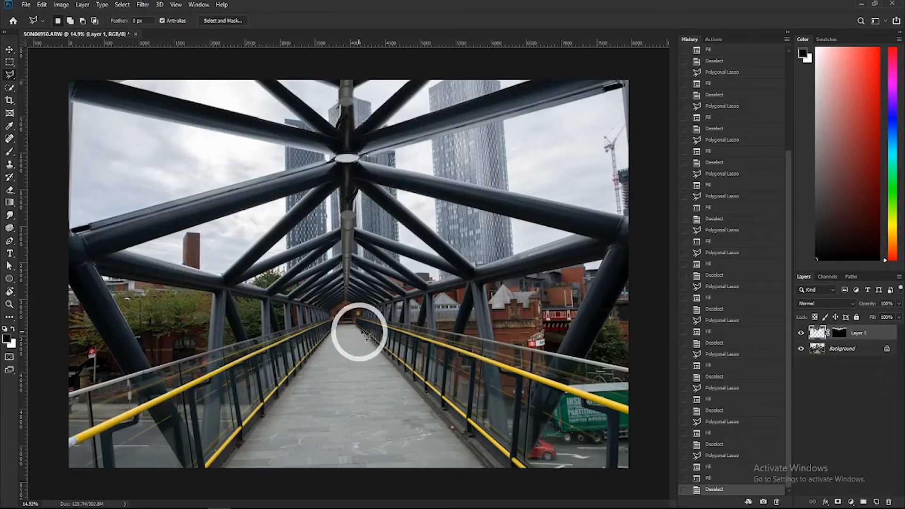
left_click(800, 334)
left_click(800, 334)
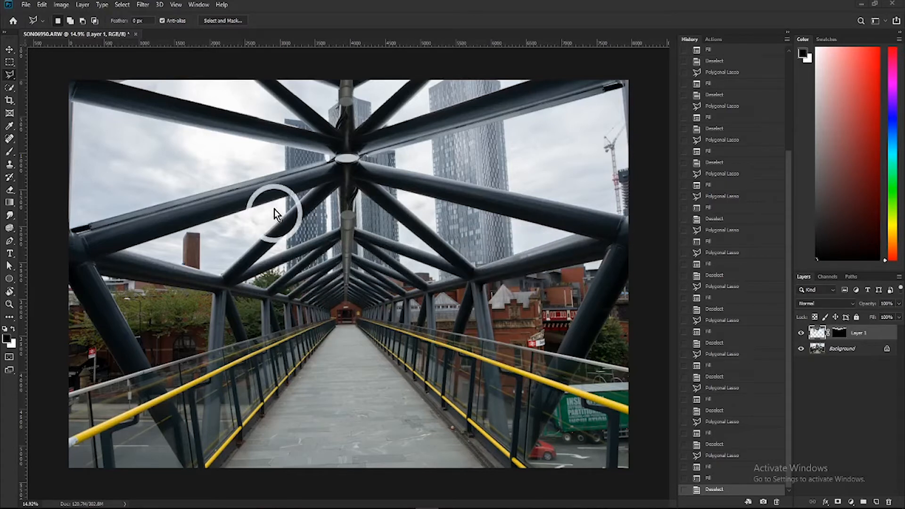
Try a Black & White adjustment layer above Layer 1 and delete it.
left_click(851, 503)
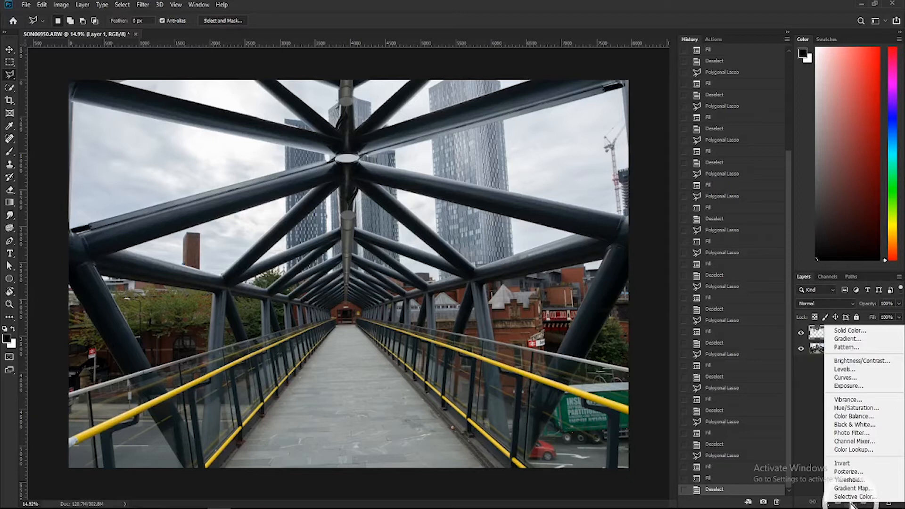
left_click(846, 424)
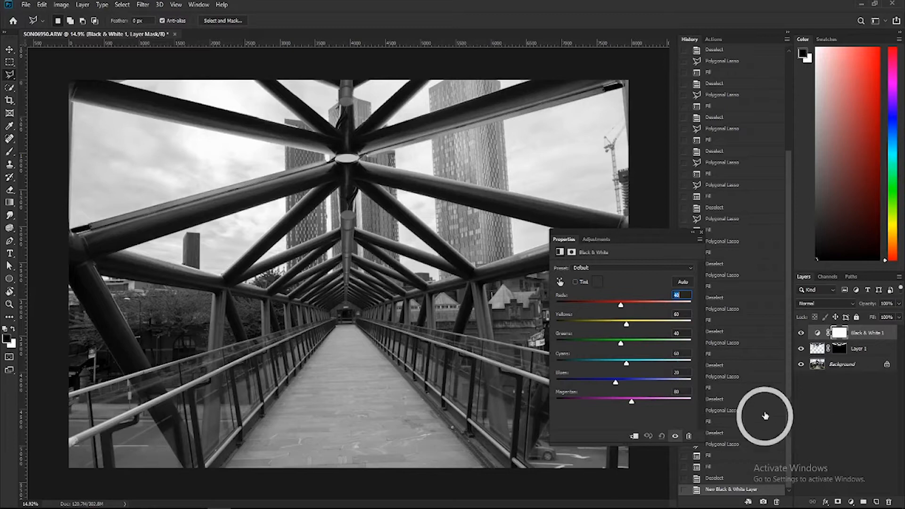
left_click(701, 232)
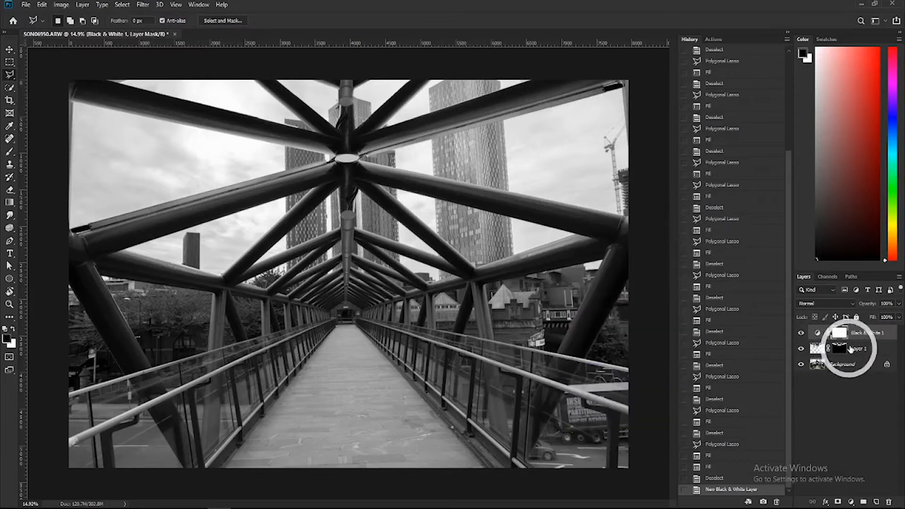
right_click(855, 333)
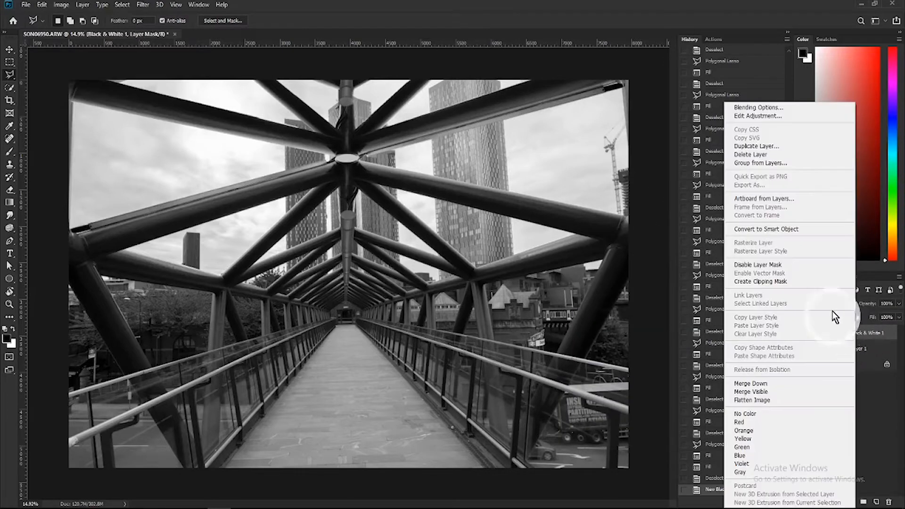
left_click(749, 156)
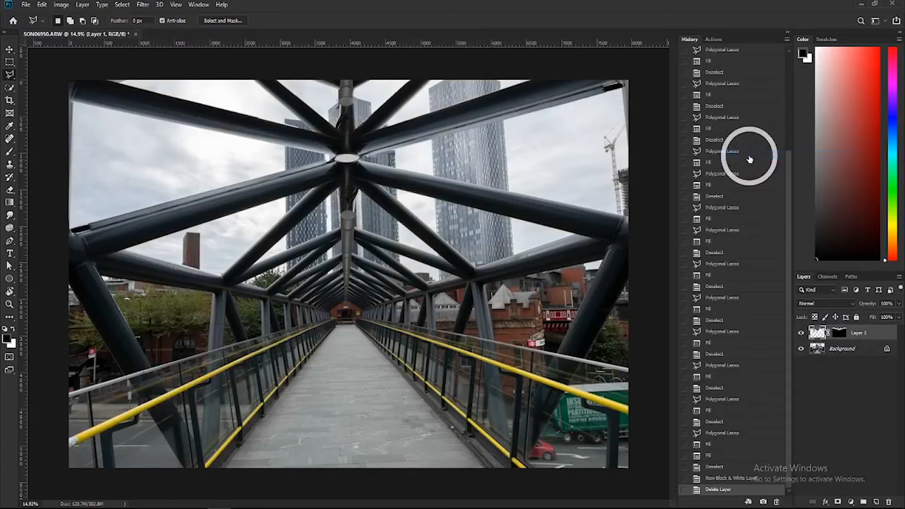
Add a Brightness/Contrast adjustment layer above Layer 1 with brightness set to -27.
left_click(850, 501)
left_click(840, 363)
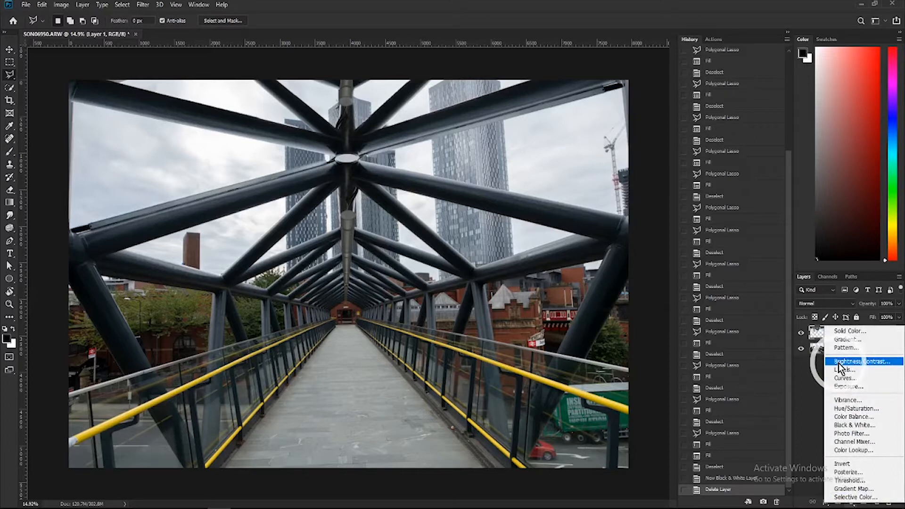
left_click(838, 363)
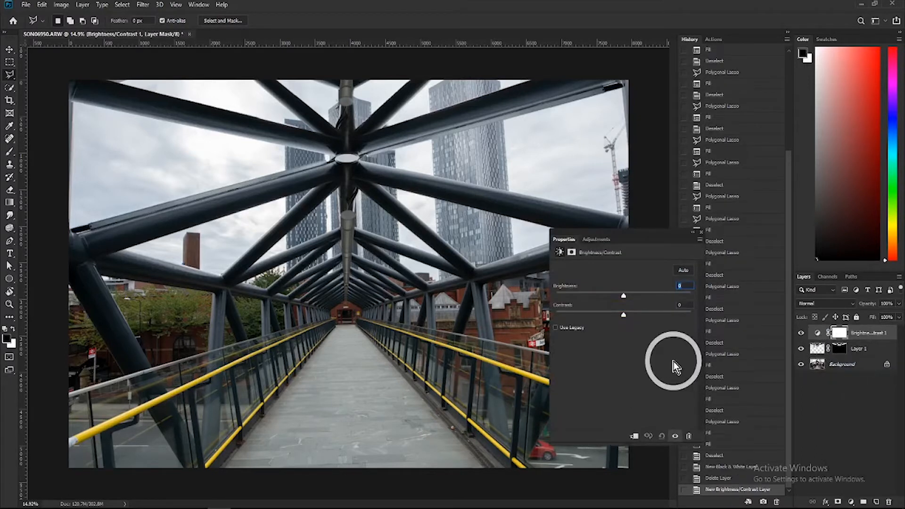
mouse_move(624, 298)
left_mouse_down()
mouse_move(654, 298)
mouse_move(613, 298)
left_mouse_up()
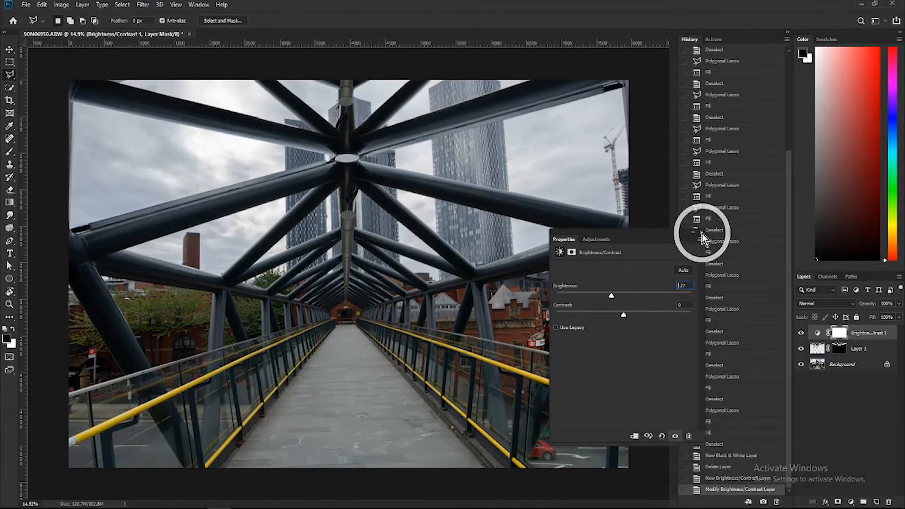
left_click(701, 233)
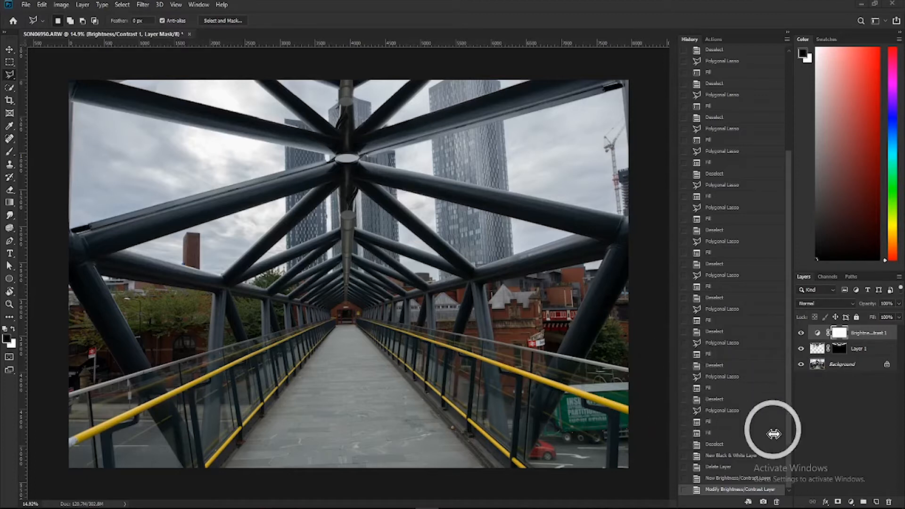
Add a Black & White adjustment layer on top and set the Brightness/Contrast layer's brightness to -25.
left_click(851, 503)
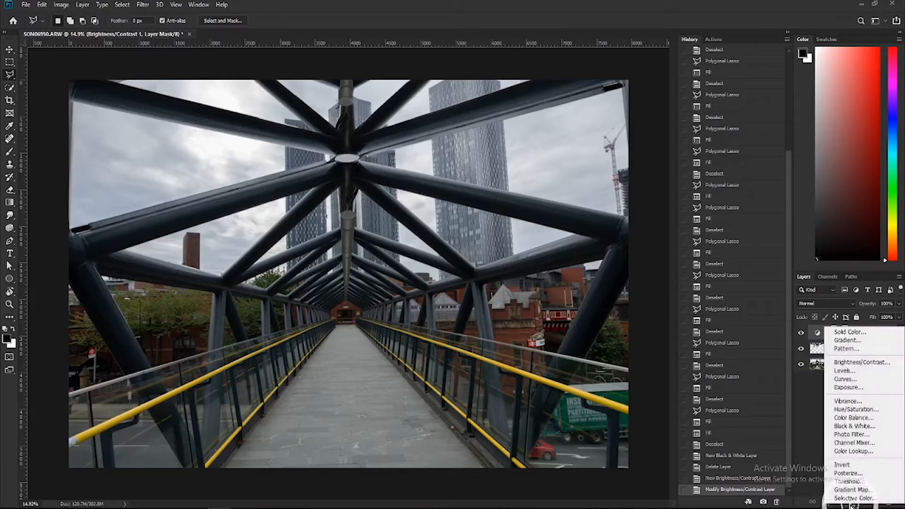
left_click(840, 426)
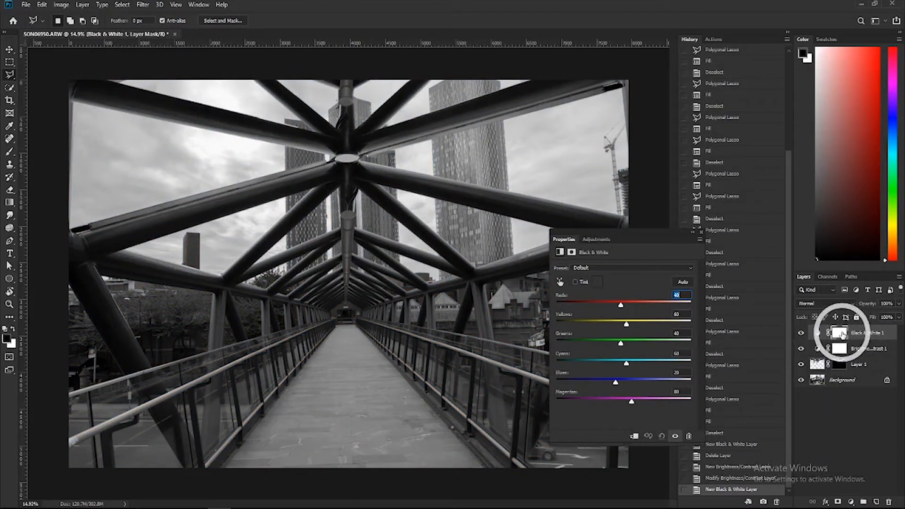
left_click(854, 353)
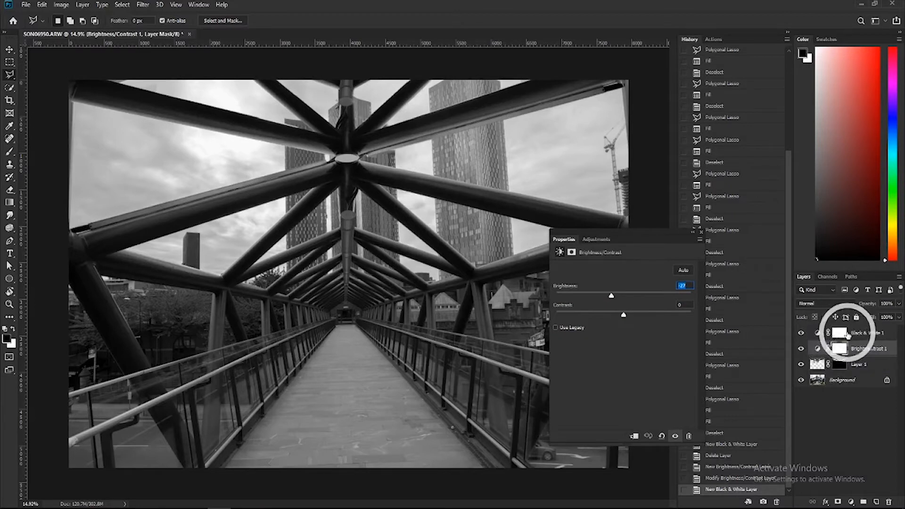
left_click(816, 350)
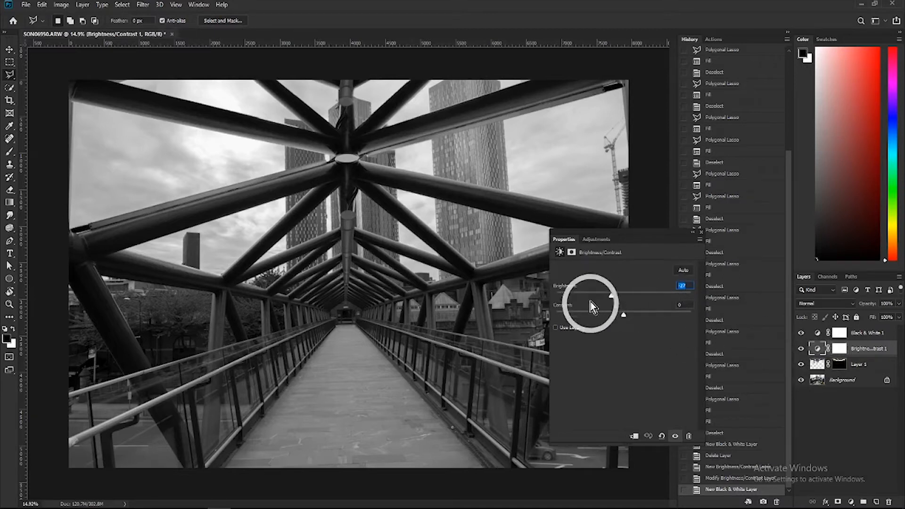
mouse_move(612, 295)
left_mouse_down()
mouse_move(654, 299)
mouse_move(612, 296)
left_mouse_up()
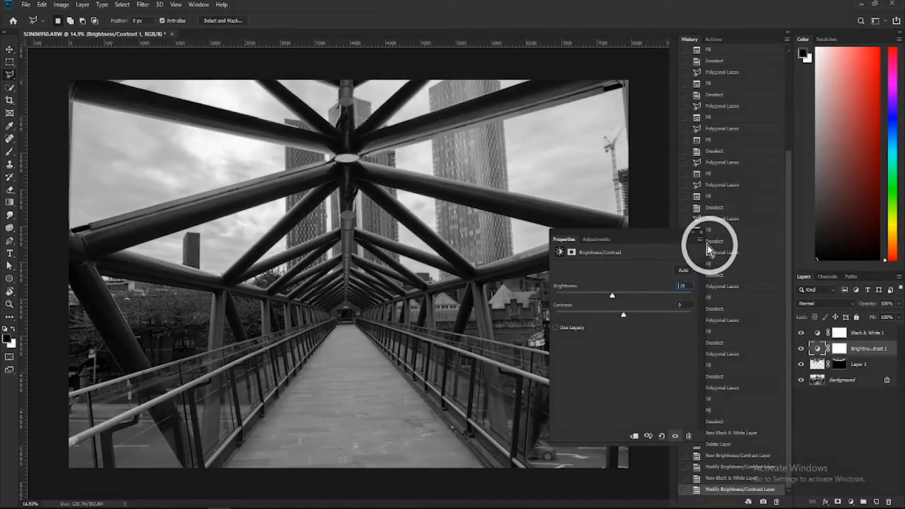
left_click(699, 234)
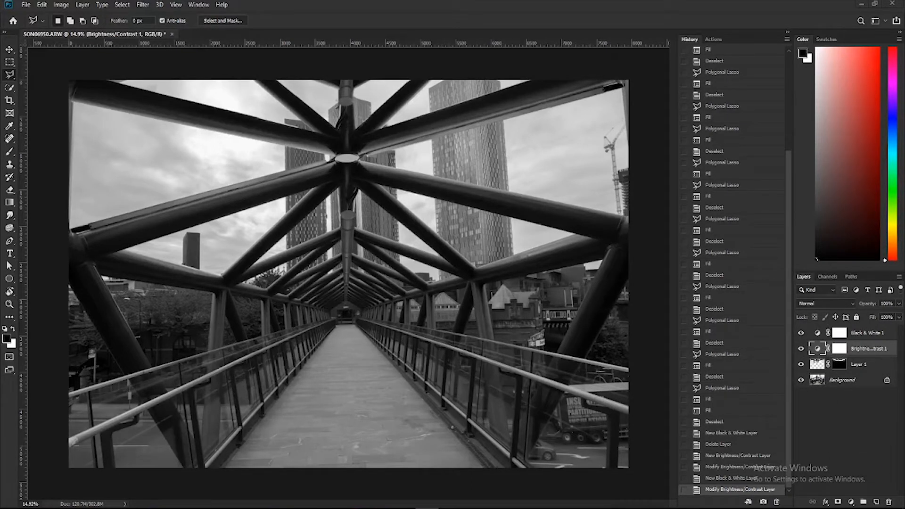
Stamp all visible layers into a new top layer and set the existing Brightness/Contrast layer's brightness to -36.
left_click(818, 332)
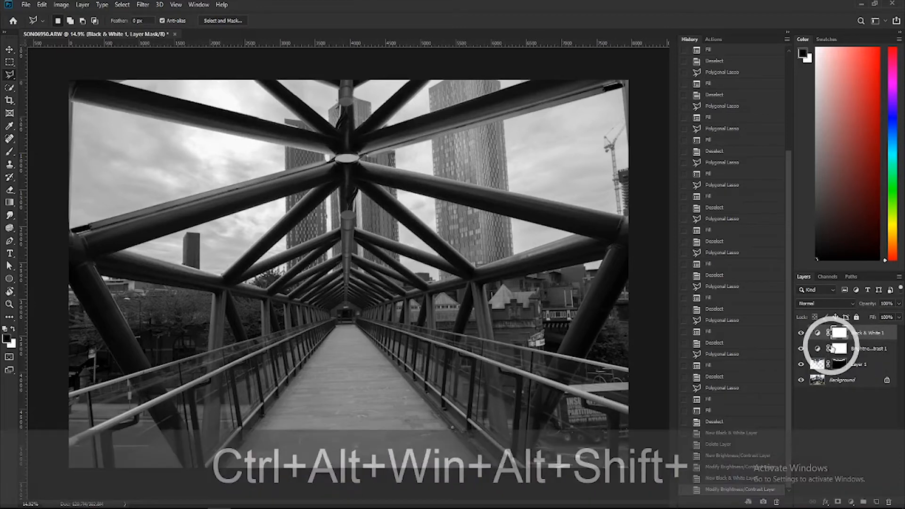
key("ctrl+alt+shift+e")
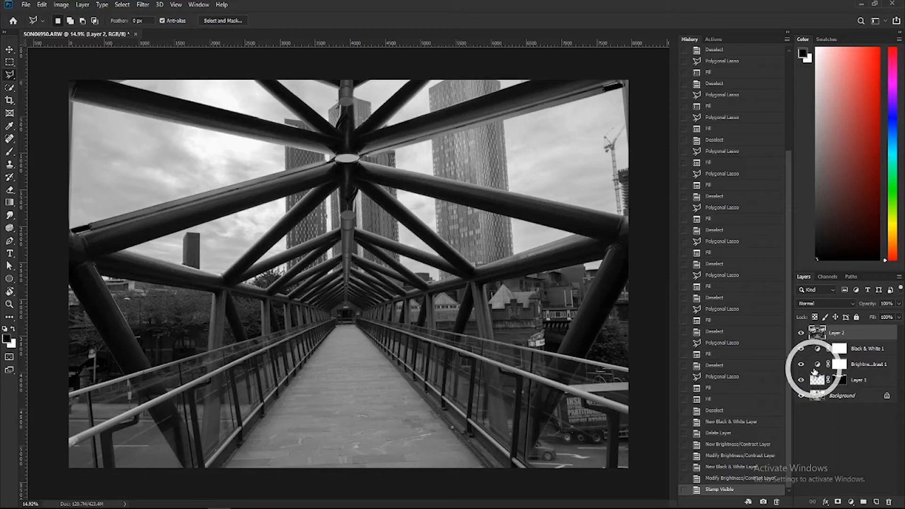
double_click(815, 364)
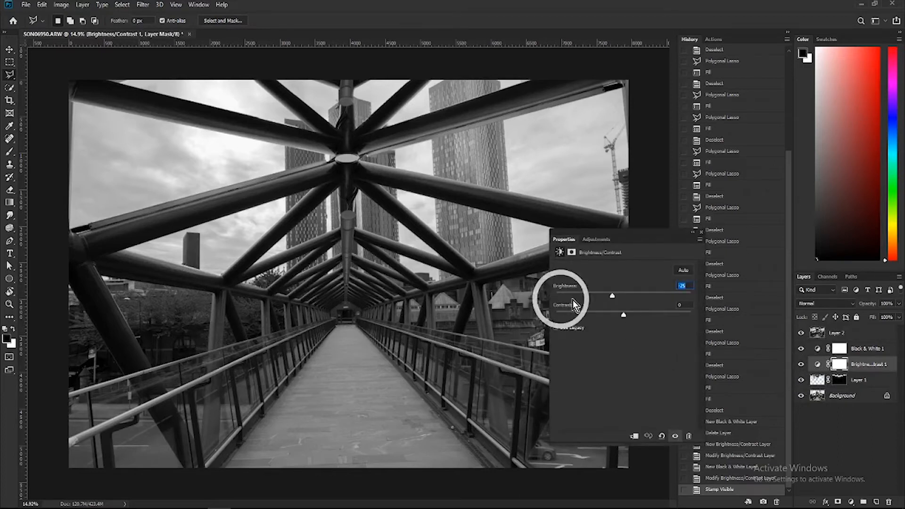
mouse_move(612, 296)
left_mouse_down()
mouse_move(647, 297)
mouse_move(595, 293)
mouse_move(648, 293)
mouse_move(608, 293)
left_mouse_up()
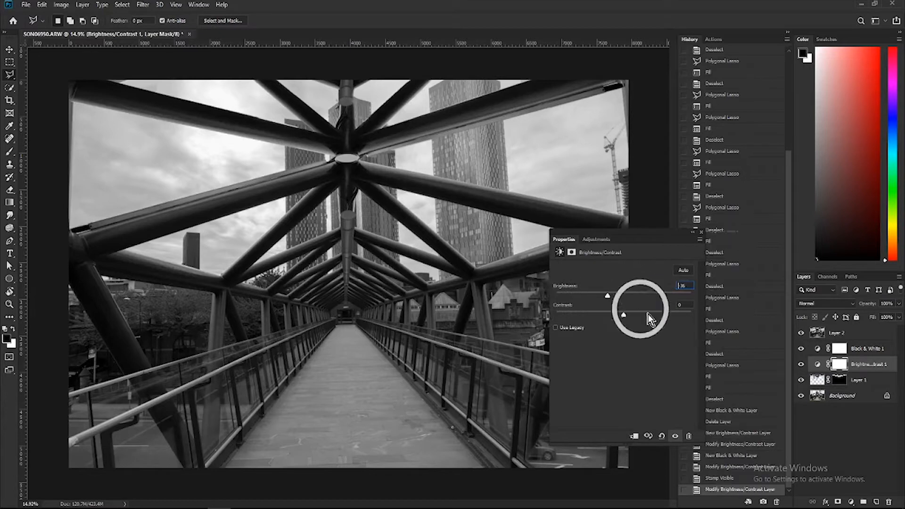
Add a second Brightness/Contrast adjustment layer above the stamped Layer 2 with brightness set to -25.
left_click(816, 331)
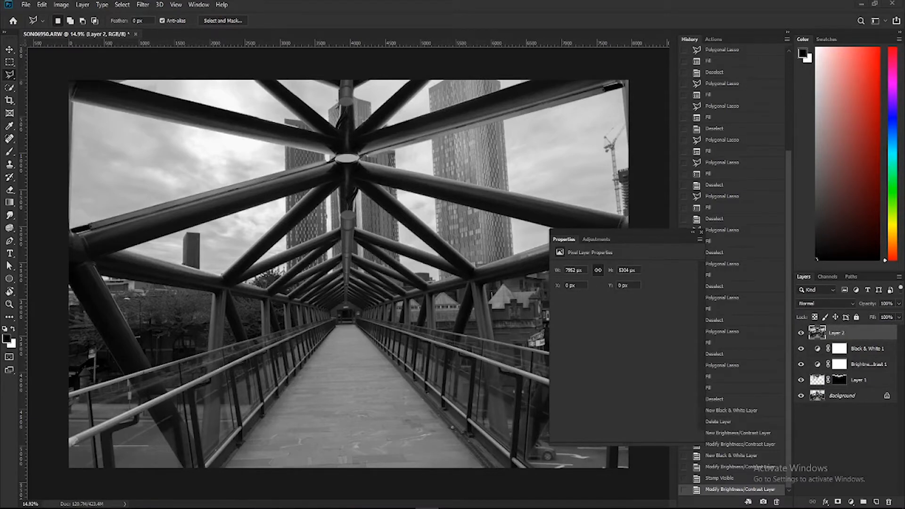
left_click(851, 502)
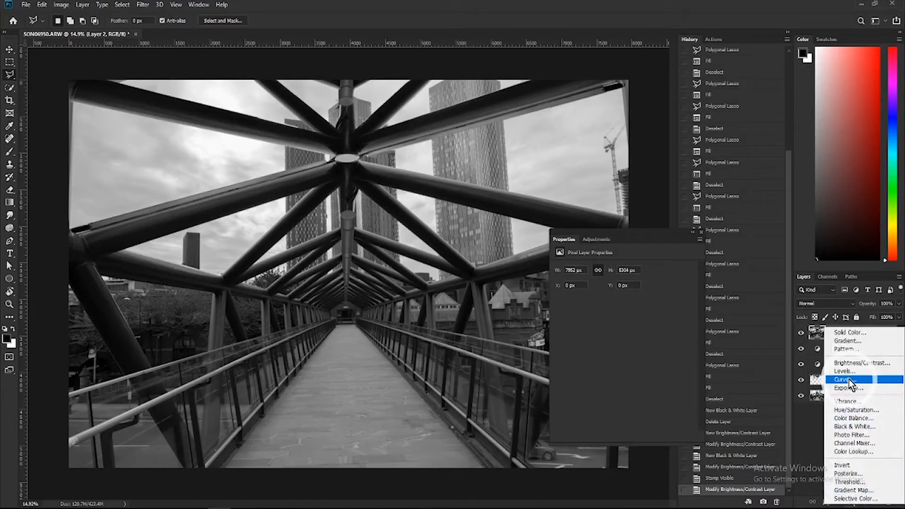
left_click(844, 364)
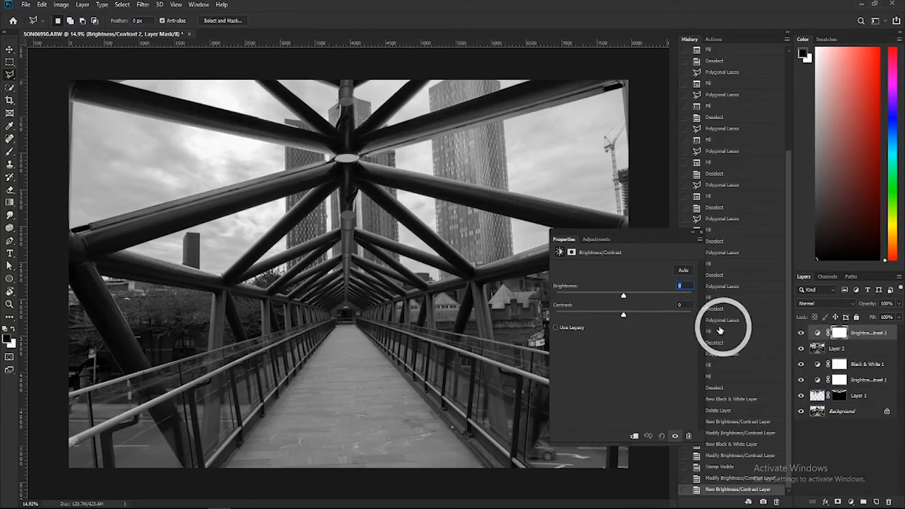
mouse_move(624, 296)
left_mouse_down()
mouse_move(648, 297)
mouse_move(613, 297)
left_mouse_up()
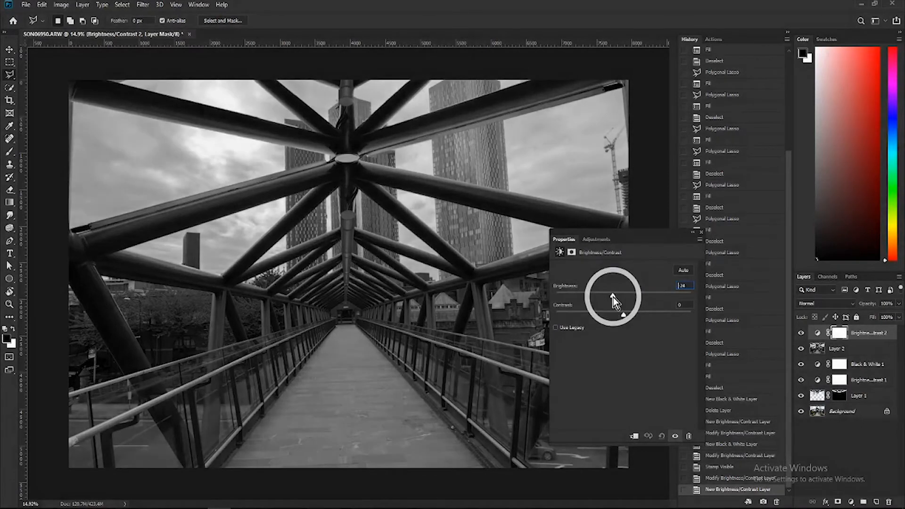
left_click(817, 350)
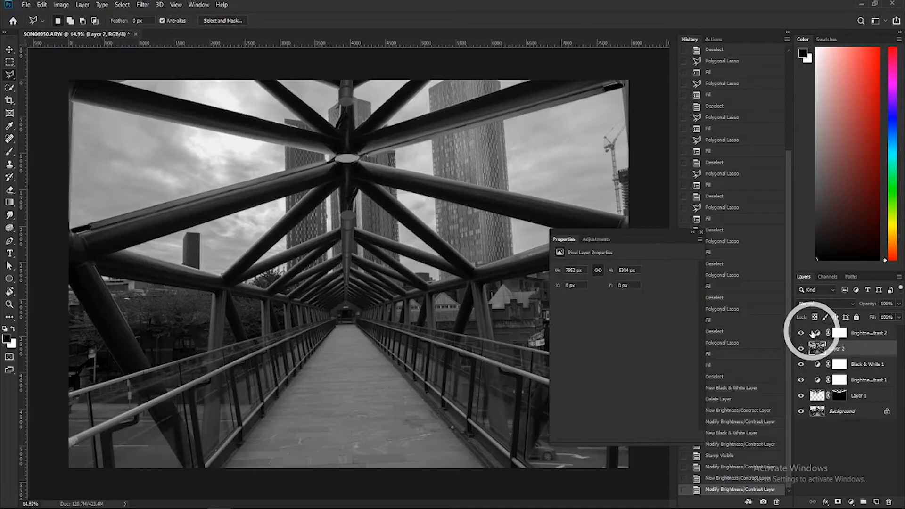
left_click(818, 330)
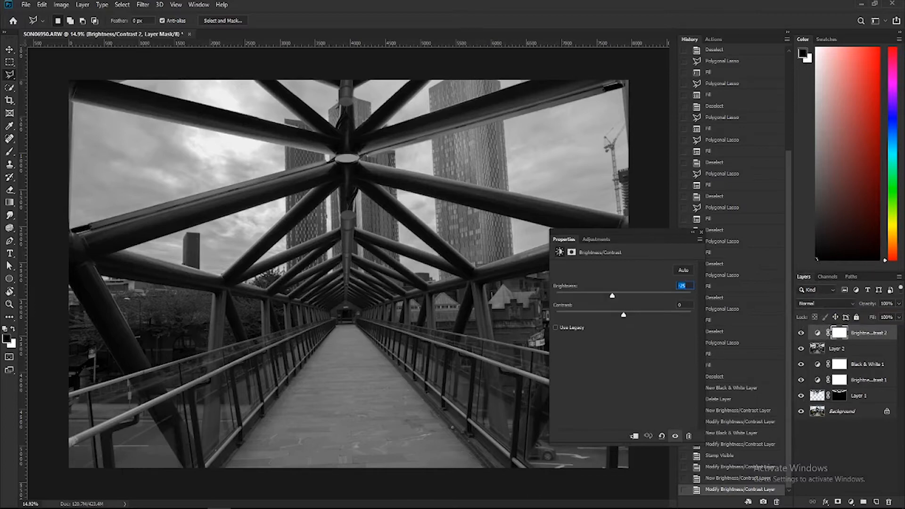
Delete all layers above Layer 1, from Brightness/Contrast 1 up to Brightness/Contrast 2.
left_click(867, 379)
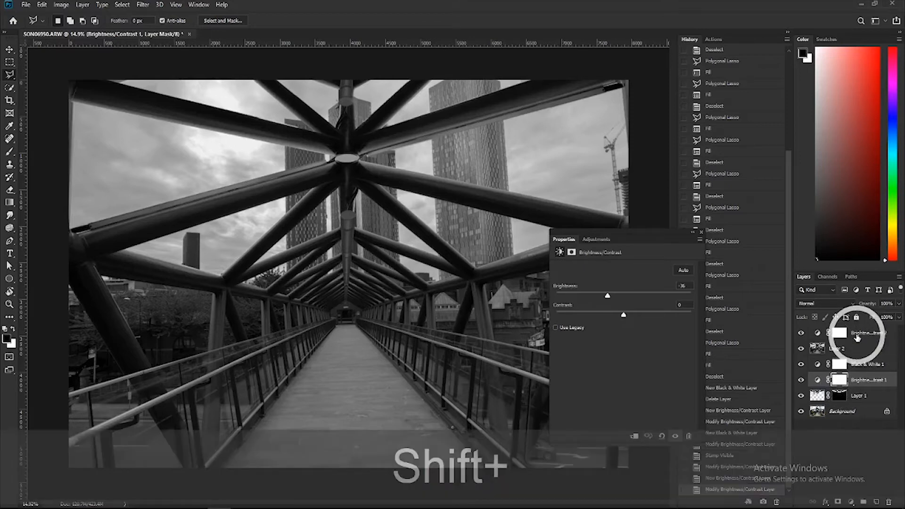
left_click(856, 338, "shift")
right_click(857, 335)
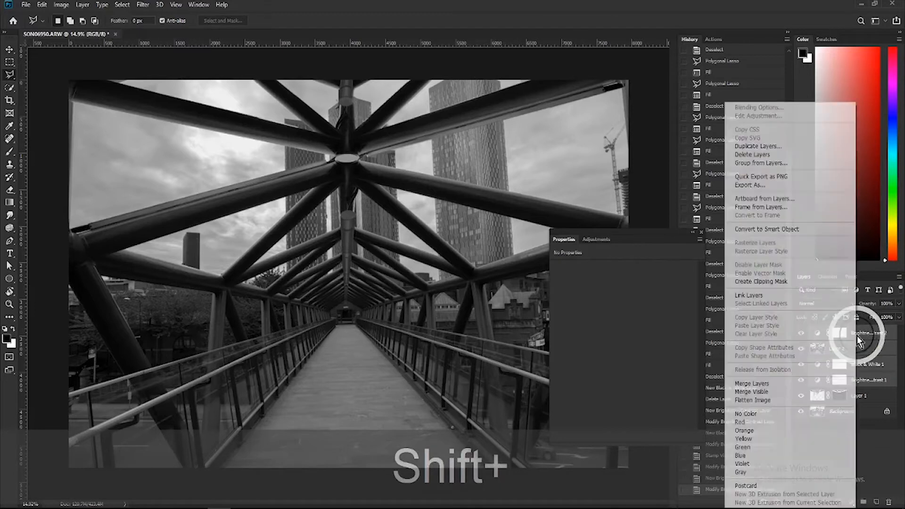
left_click(755, 156)
Add a Curves adjustment layer above Layer 1 and shape an S-curve with a midpoint, shadows at 67 to 53 and highlights at 186 to 202.
left_click(851, 501)
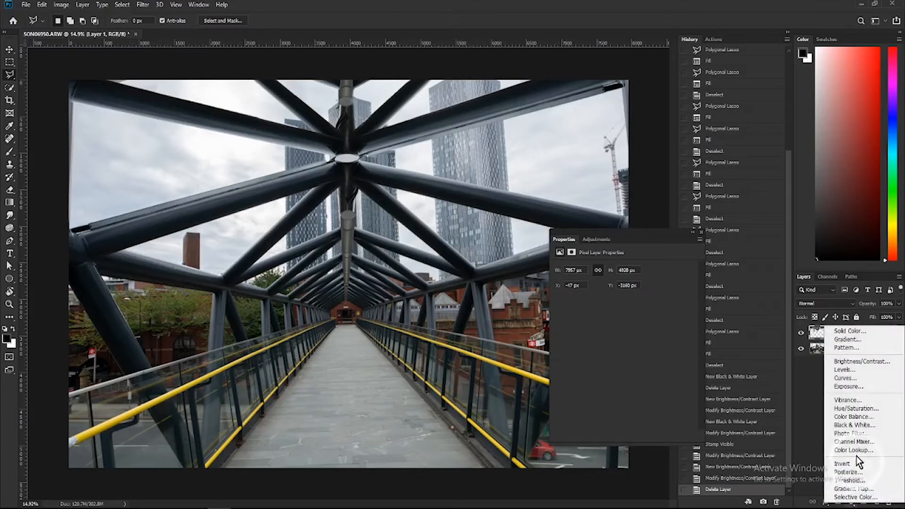
left_click(841, 378)
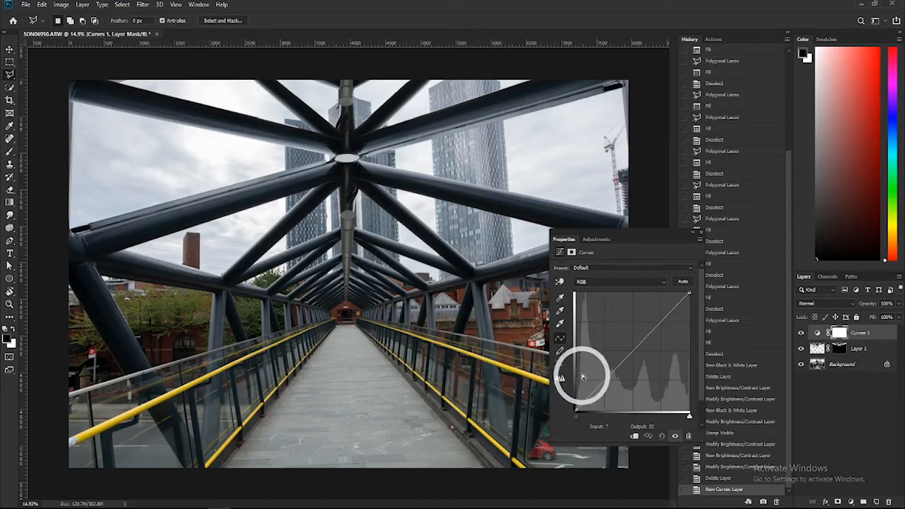
left_click(633, 351)
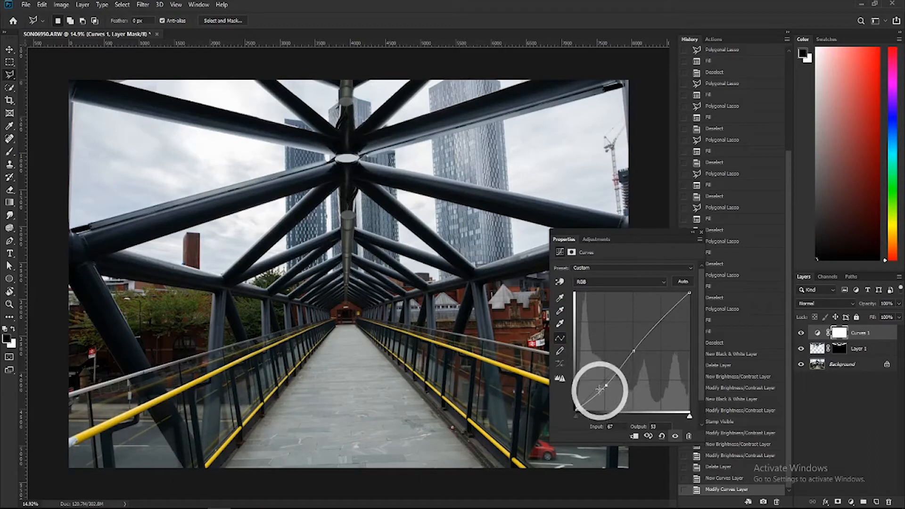
left_click(658, 317)
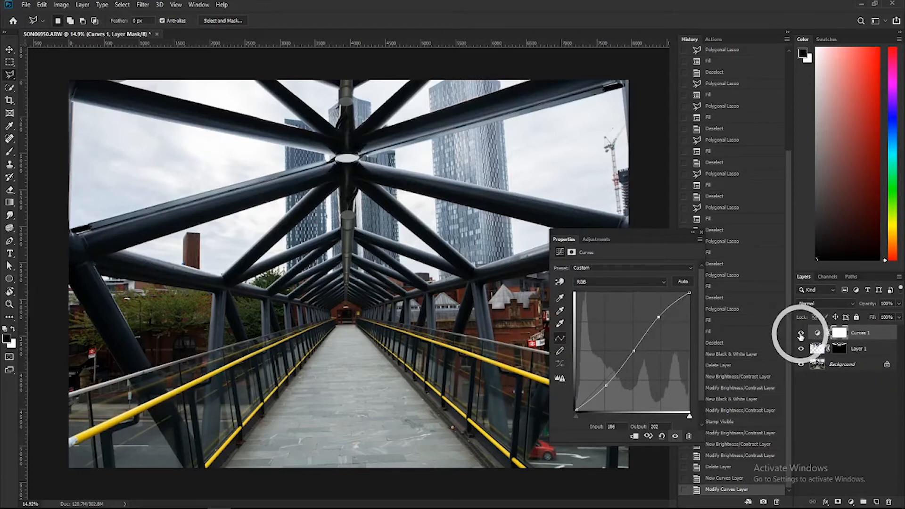
Compare the photo with and without the Curves 1 adjustment.
left_click(800, 333)
left_click(801, 333)
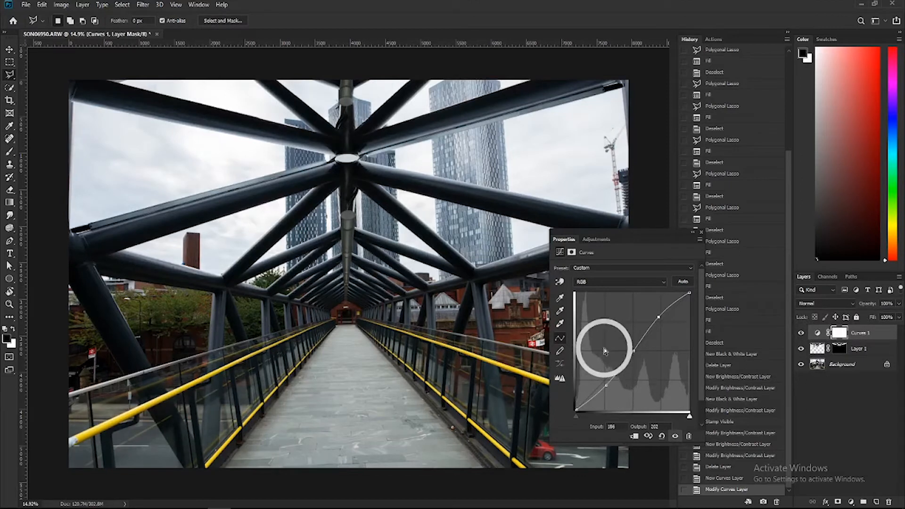
Darken the walkway in Curves 1 with on-image adjustment, mapping input 157 to output 131, and remove the curve's highlights point.
left_click(558, 284)
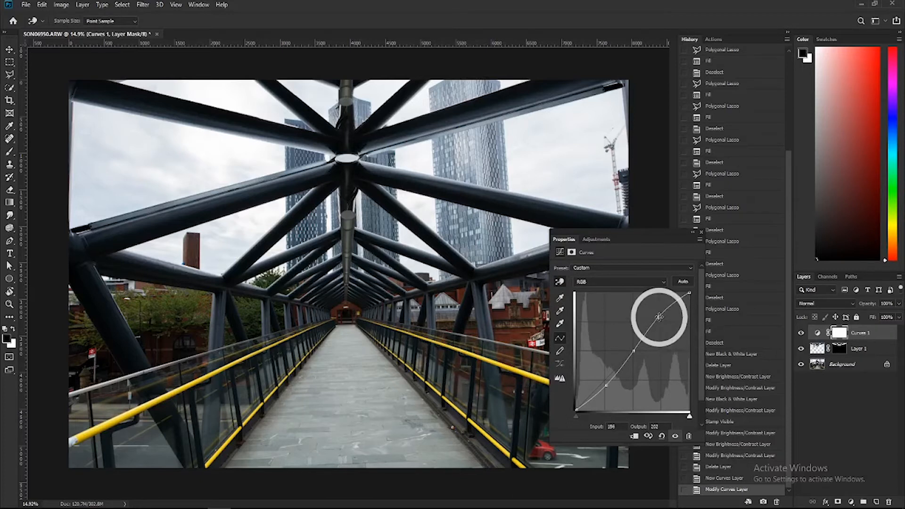
left_click_drag(659, 316, 648, 333)
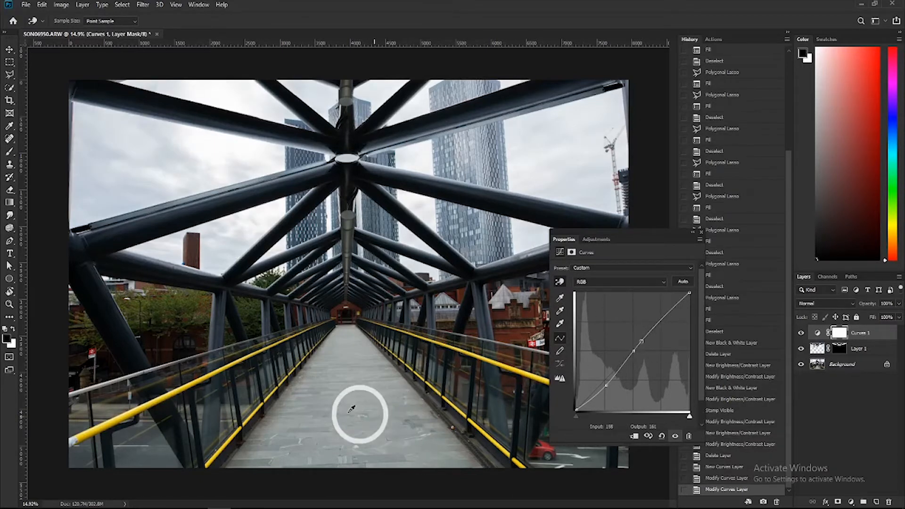
left_click_drag(358, 410, 348, 394)
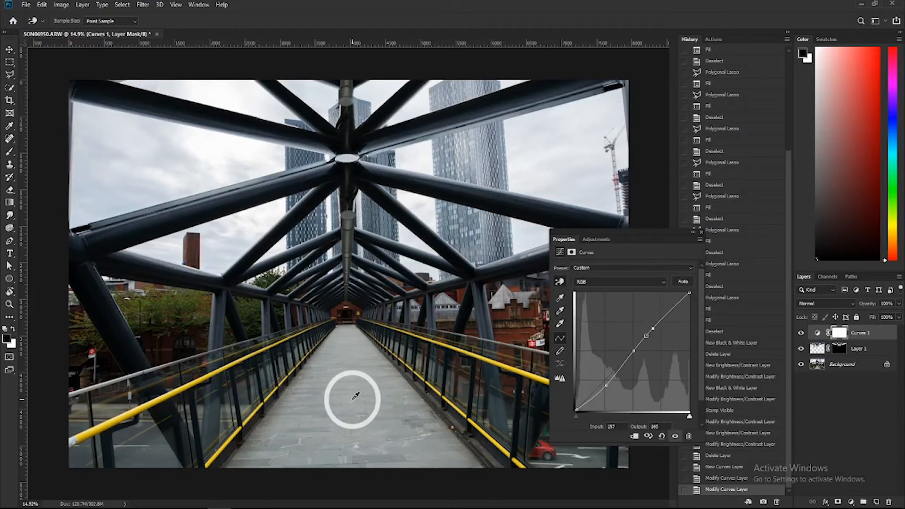
left_click_drag(354, 398, 355, 418)
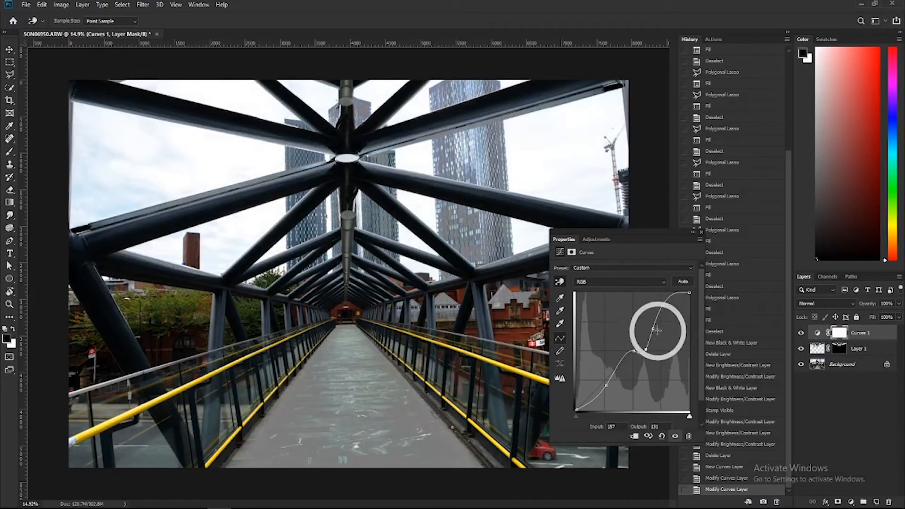
left_click_drag(657, 323, 705, 380)
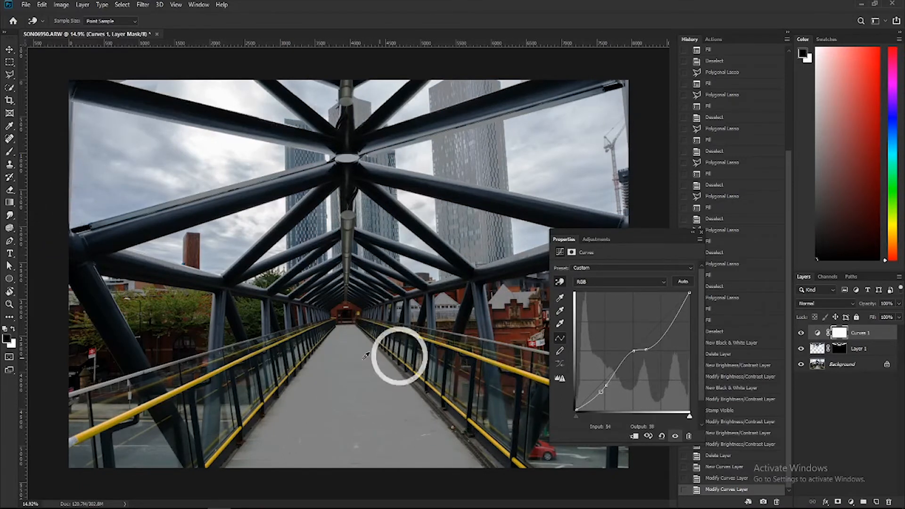
left_click(701, 233)
Add a Levels adjustment layer above Curves 1.
left_click(851, 502)
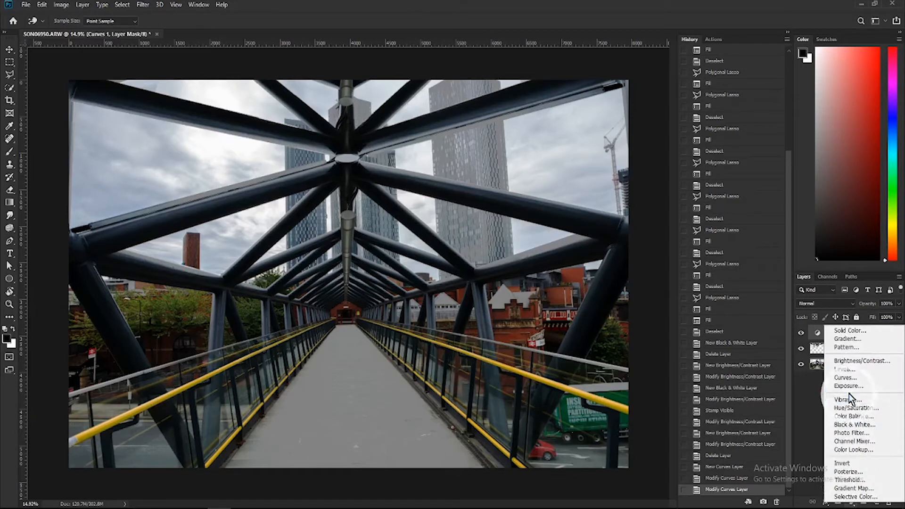
left_click(842, 370)
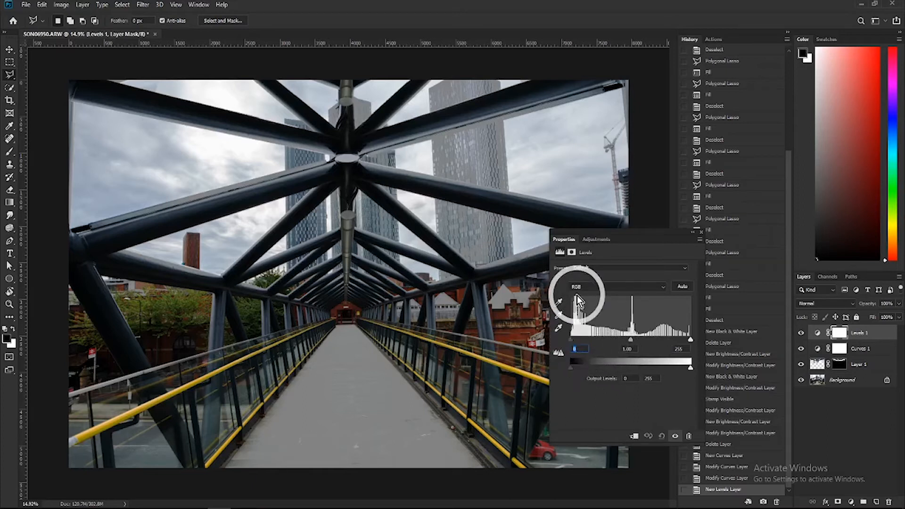
Try the black, white and midtone input levels of Levels 1, ending with midtones at 1.11, and reset the adjustment to its defaults.
left_click_drag(692, 341, 691, 341)
mouse_move(569, 345)
left_mouse_down()
mouse_move(586, 341)
mouse_move(568, 345)
left_mouse_up()
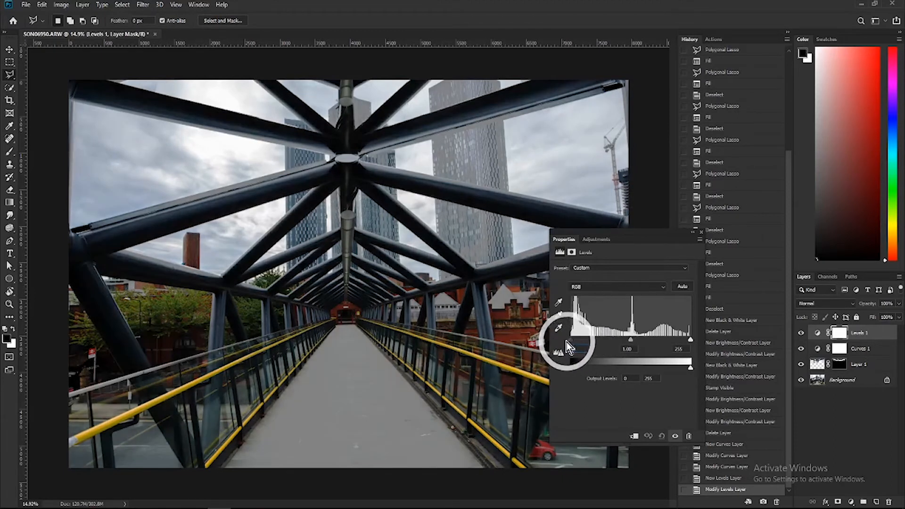
mouse_move(688, 341)
left_mouse_down()
mouse_move(656, 341)
mouse_move(706, 346)
left_mouse_up()
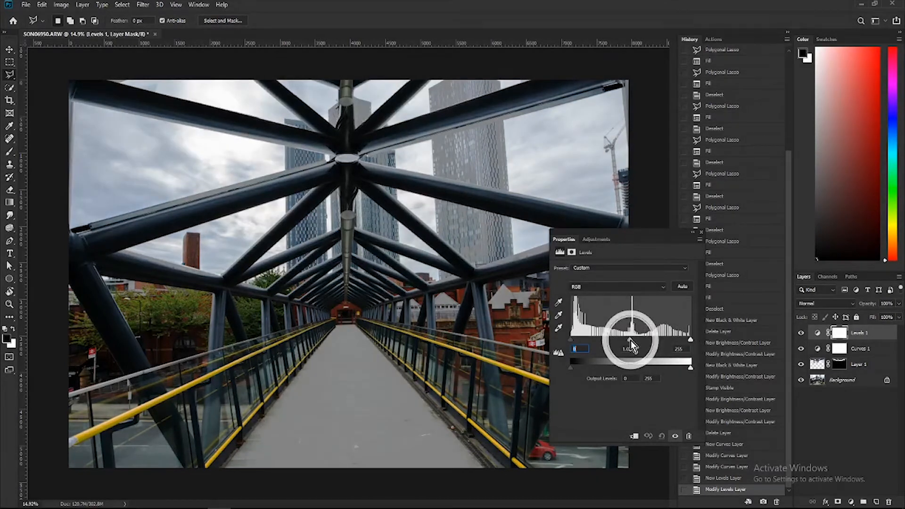
left_click_drag(632, 341, 656, 340)
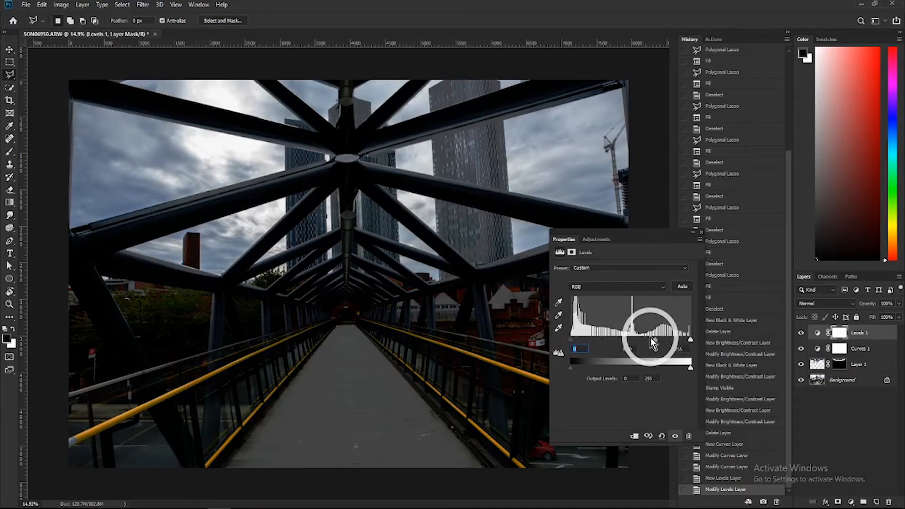
left_click_drag(656, 339, 615, 340)
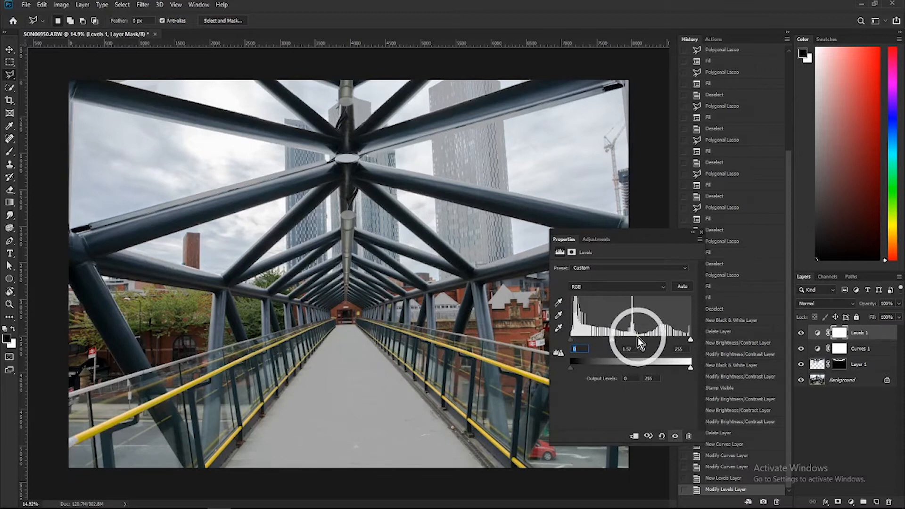
left_click_drag(611, 342, 626, 343)
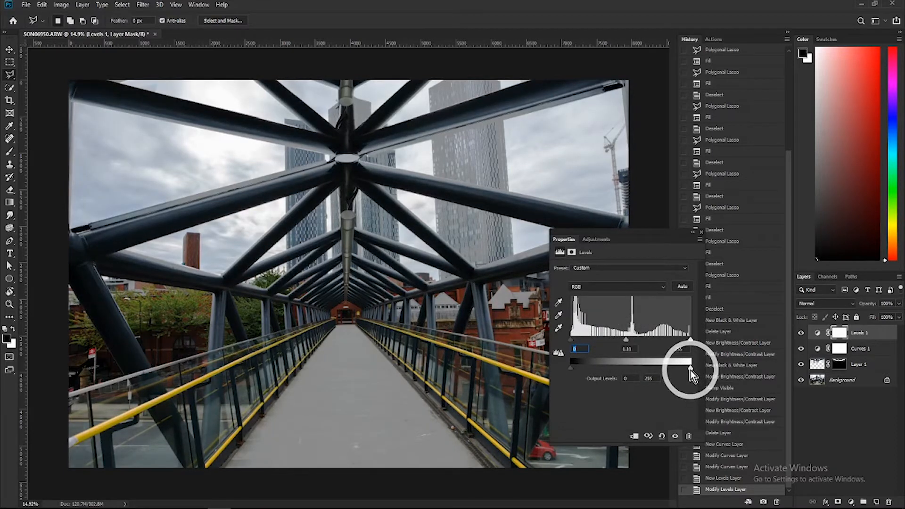
left_click_drag(689, 370, 691, 370)
left_click(661, 435)
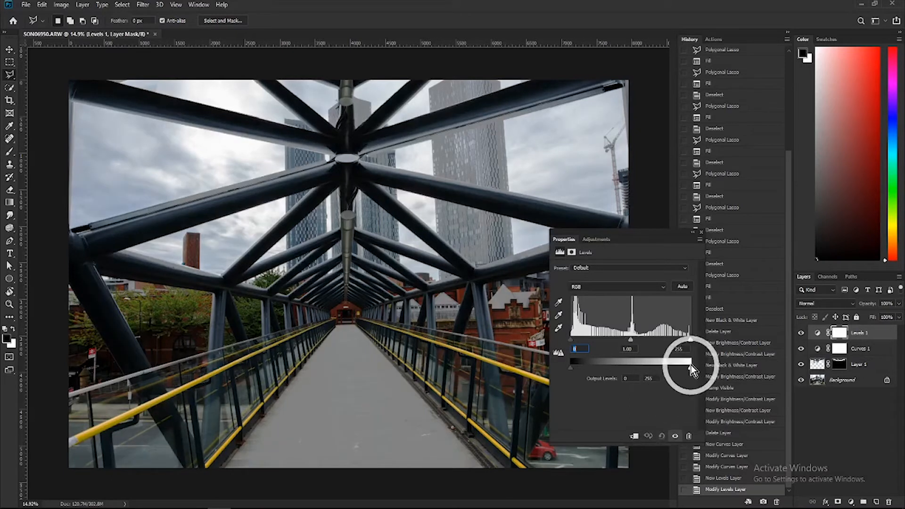
Try the white and black output levels of Levels 1 and return them to 255 and 0.
mouse_move(689, 372)
left_mouse_down()
mouse_move(635, 371)
mouse_move(693, 372)
left_mouse_up()
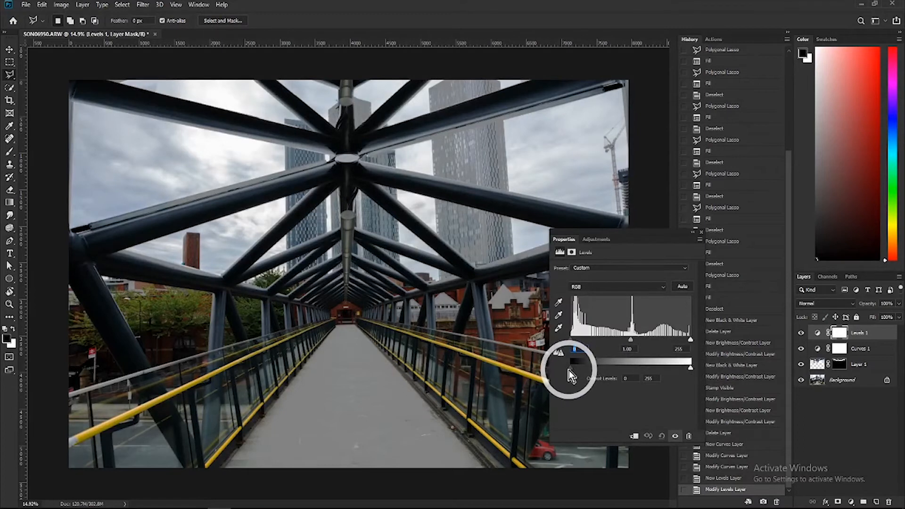
mouse_move(570, 375)
left_mouse_down()
mouse_move(604, 373)
mouse_move(568, 372)
left_mouse_up()
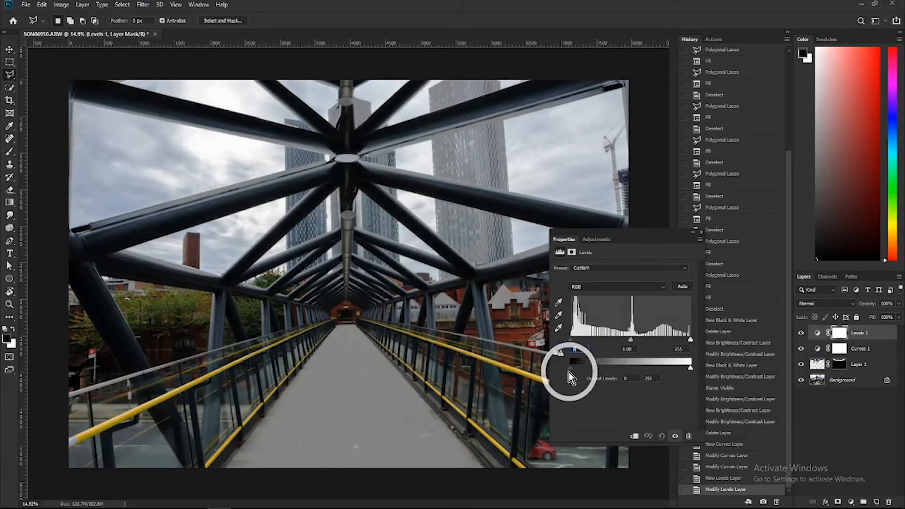
left_click(700, 232)
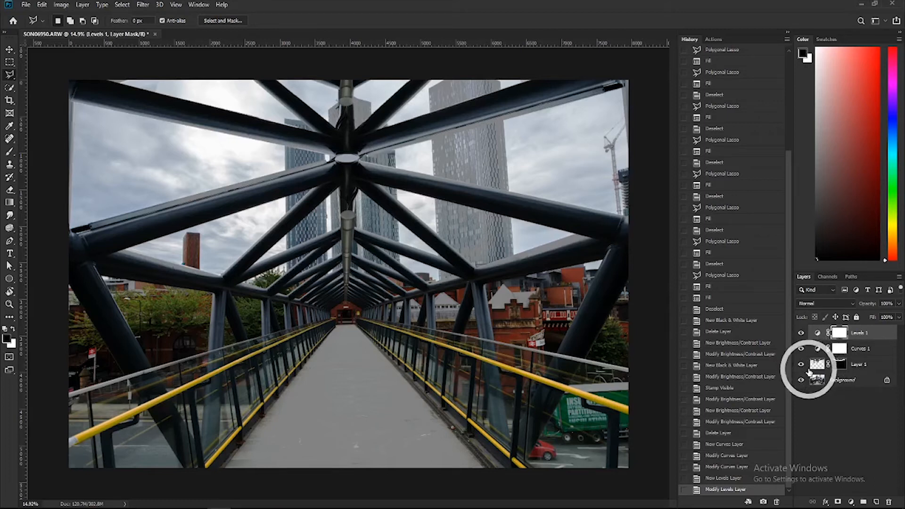
Hide and show Layer 1 to examine the mirrored beams, and look at the masks of Layer 1 and Levels 1.
left_click(802, 367)
left_click(801, 365)
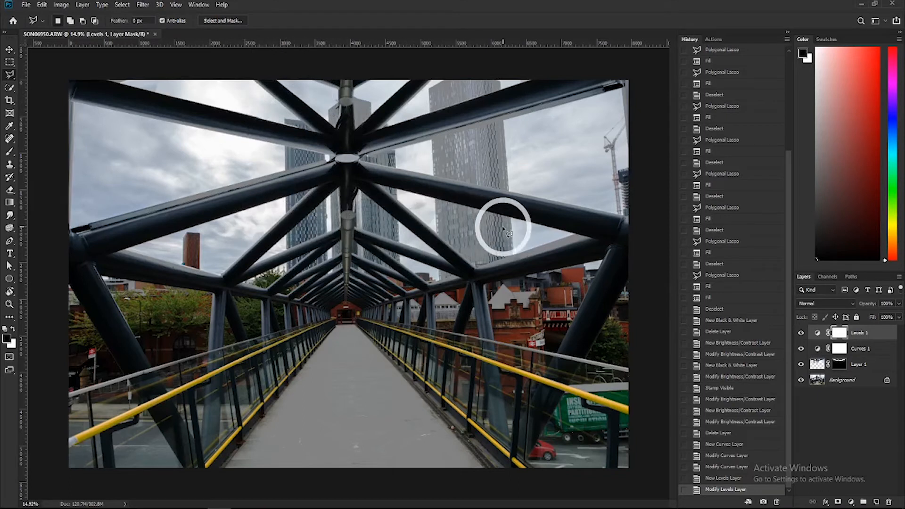
left_click(820, 366)
left_click(801, 364)
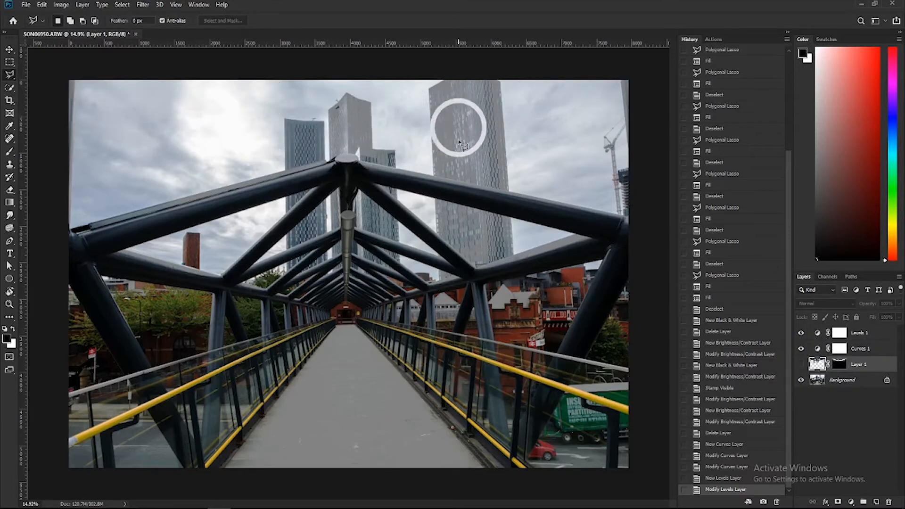
left_click(800, 365)
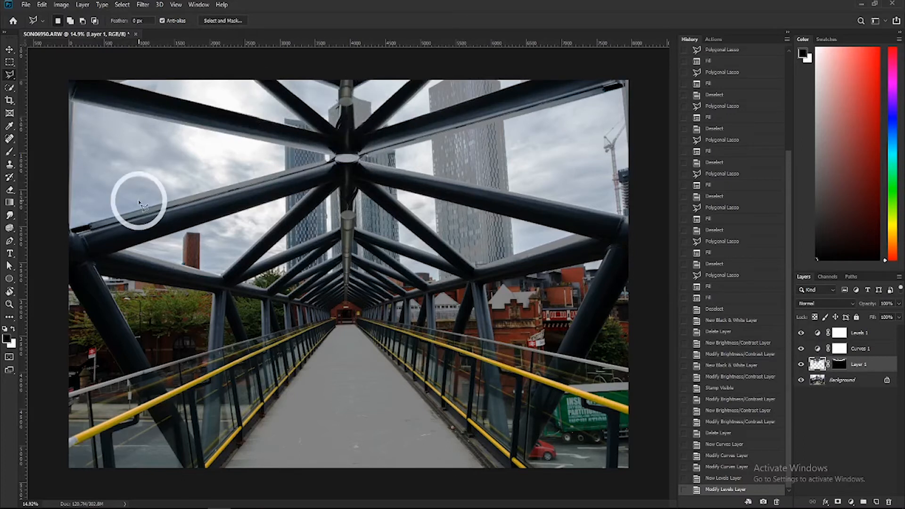
left_click(839, 366)
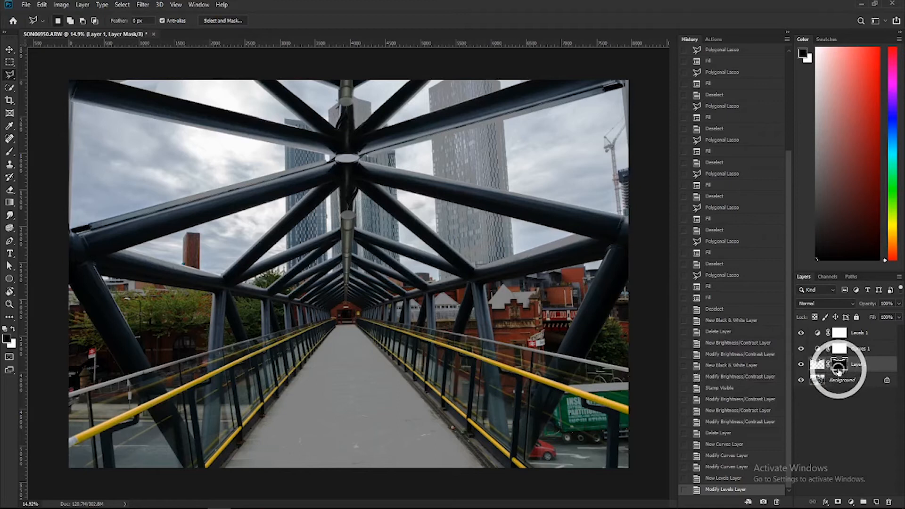
left_click(838, 336)
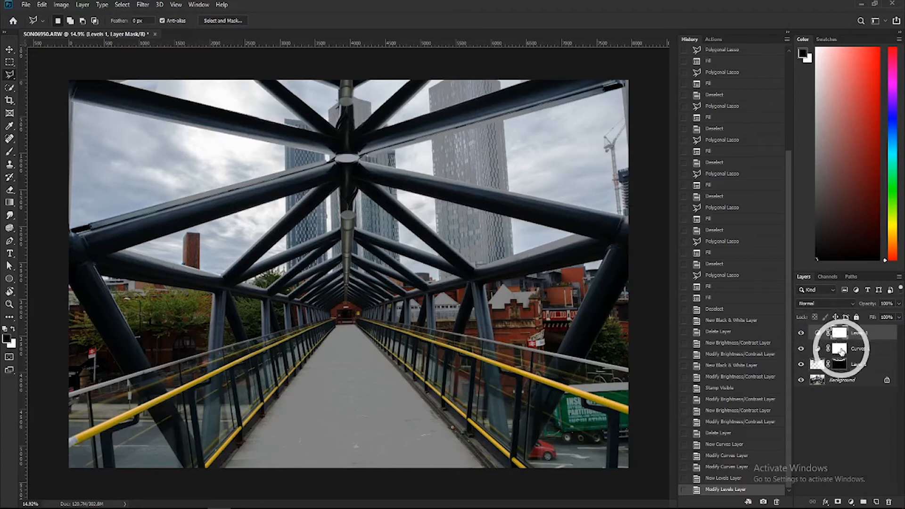
Add a white layer mask to the Background layer.
left_click(843, 382)
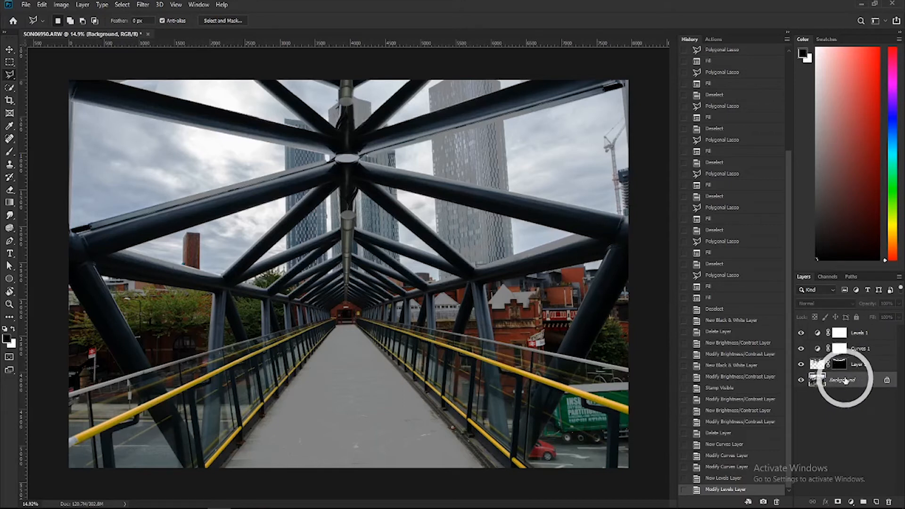
left_click(838, 503)
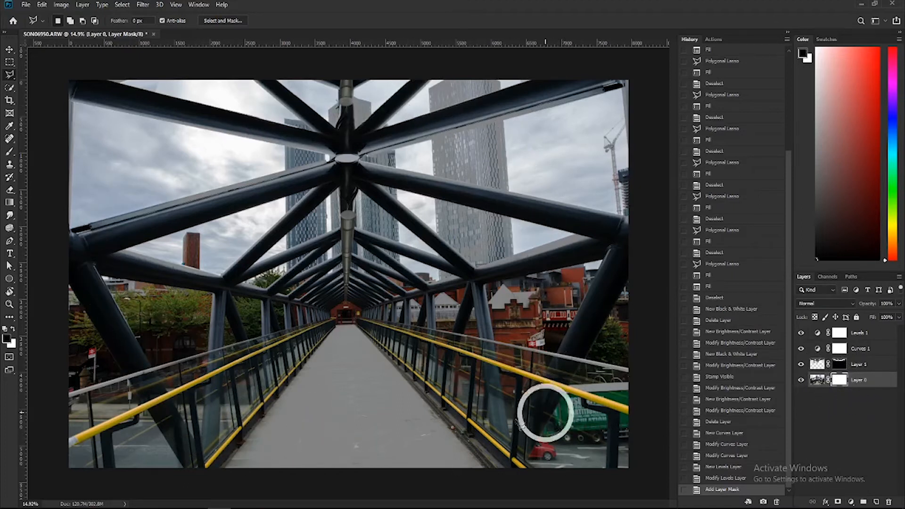
Examine how Layer 1's mask shapes the mirrored beams by toggling the layer and viewing the mask alone, and return to the image.
left_click(835, 365)
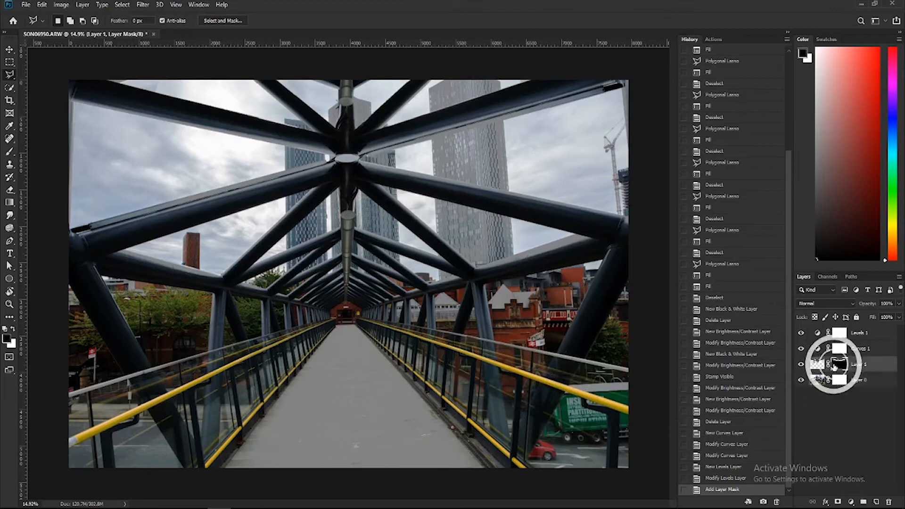
left_click(802, 366)
left_click(801, 366)
left_click(800, 366)
left_click(800, 365)
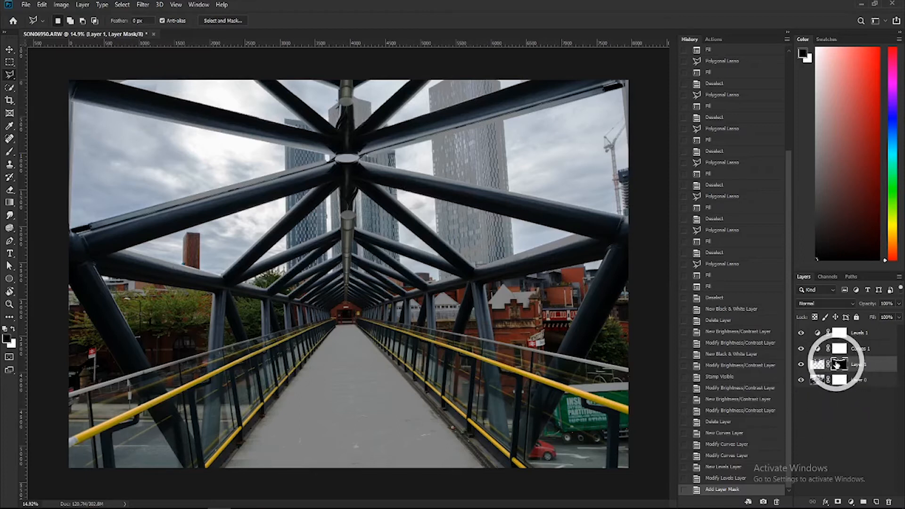
key("alt")
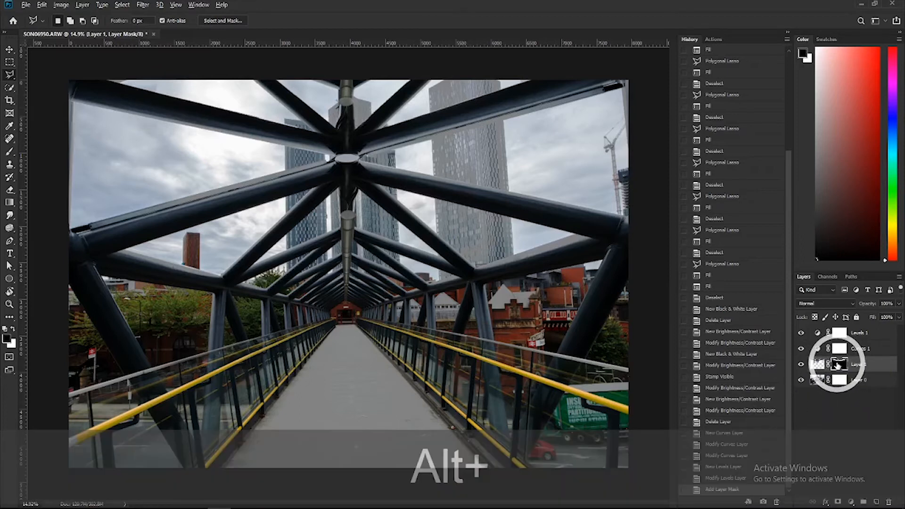
left_click(838, 364, "alt")
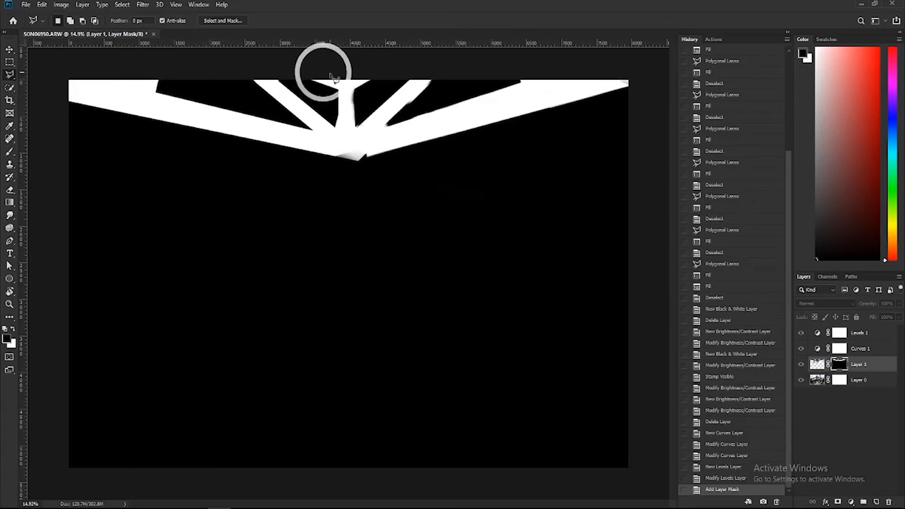
left_click(815, 365)
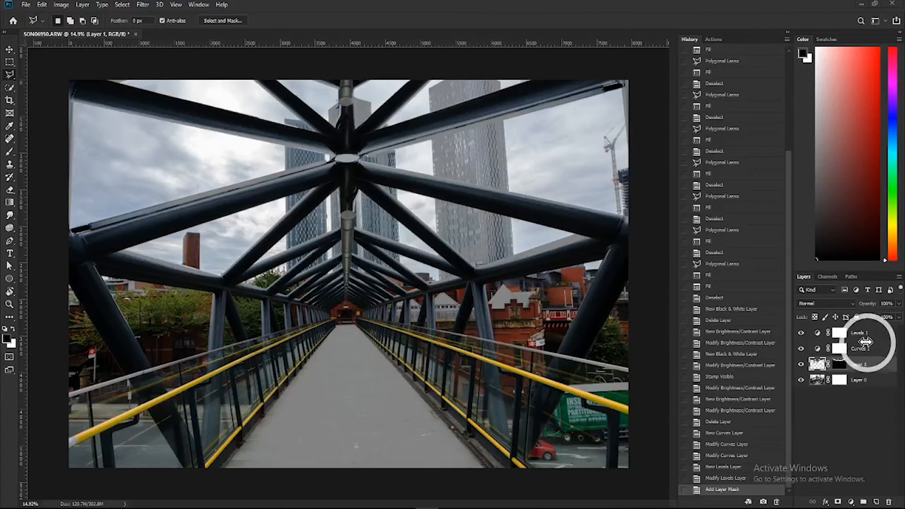
Add a Levels adjustment layer directly above Layer 1 and darken its midtones to 0.43.
left_click(850, 502)
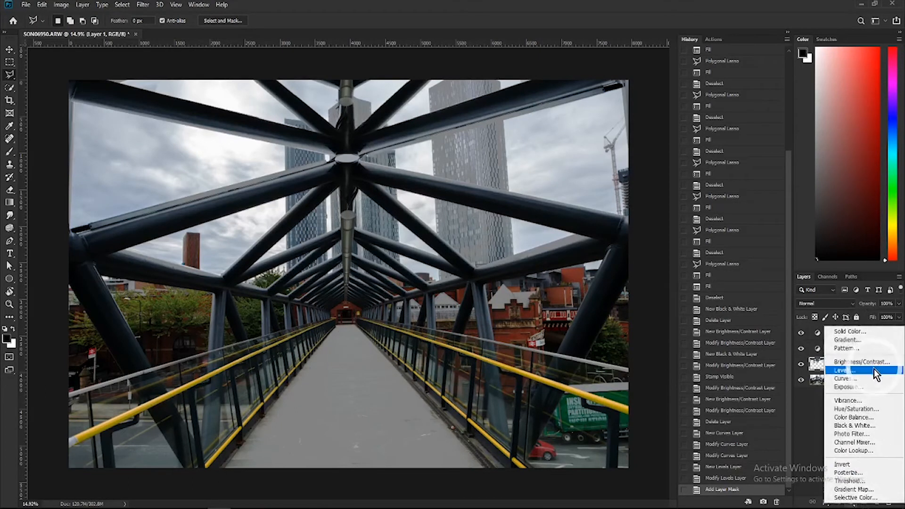
left_click(839, 370)
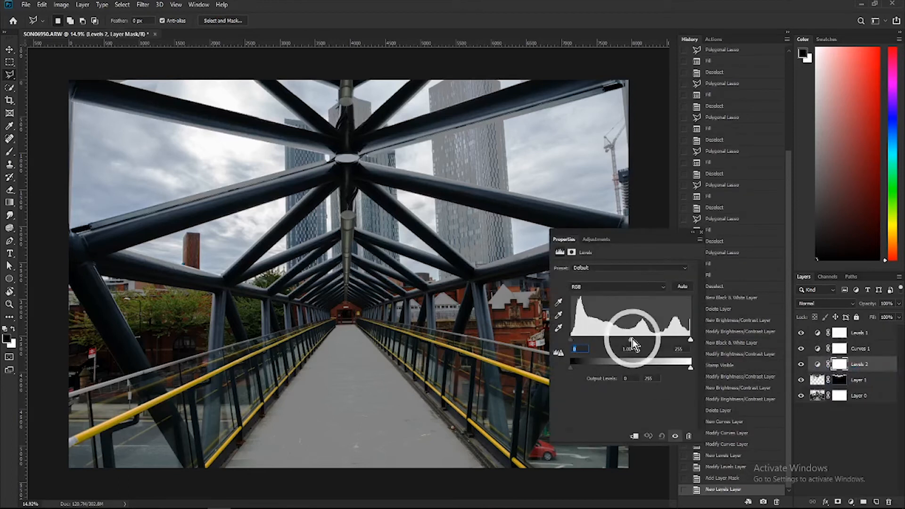
left_click_drag(629, 339, 659, 346)
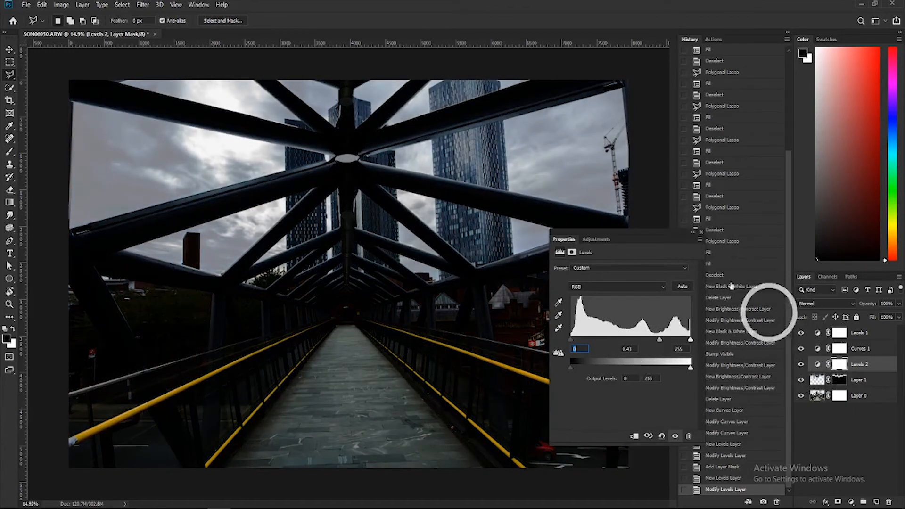
left_click(702, 236)
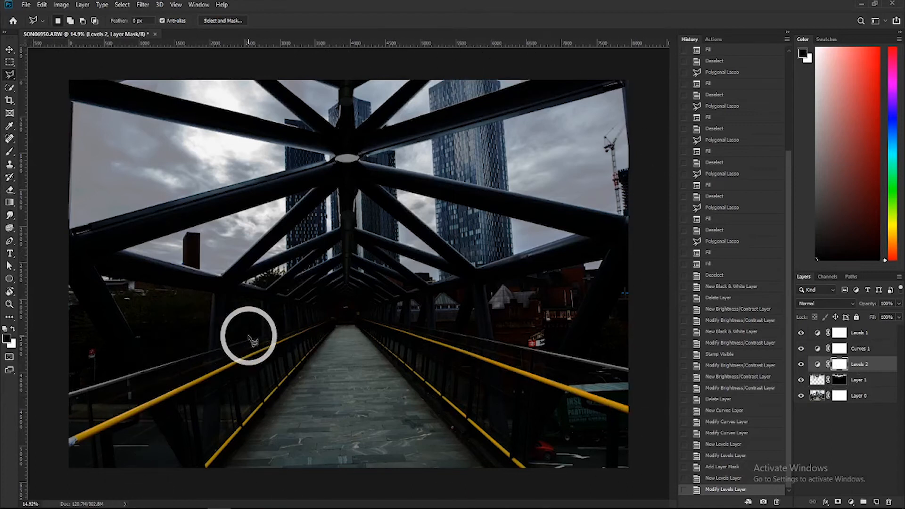
Invert the Levels 2 mask to black, brush white over the tower gap beneath the right-hand beam, and check the mask on its own.
key("ctrl+i")
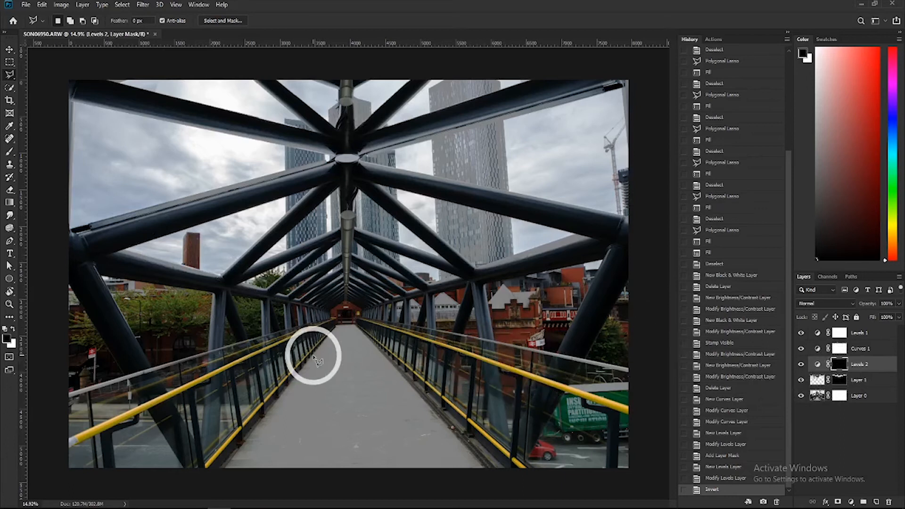
key("b")
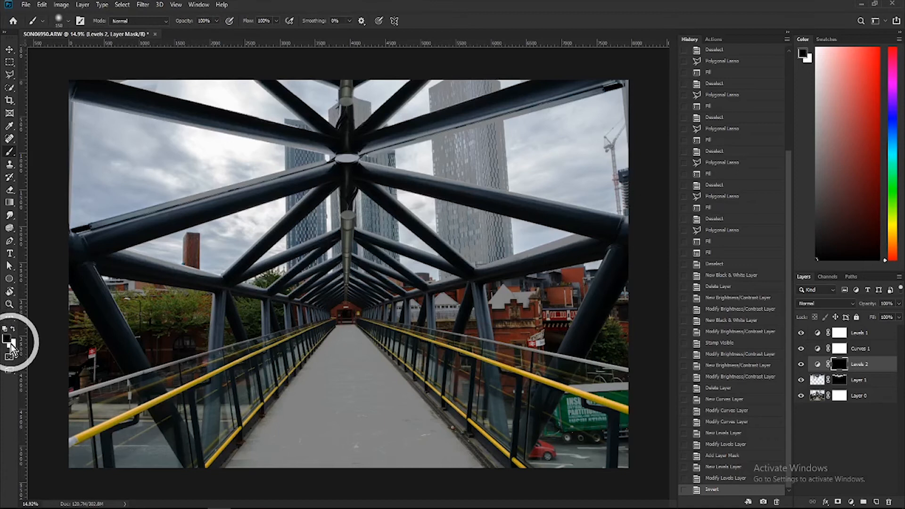
key("x")
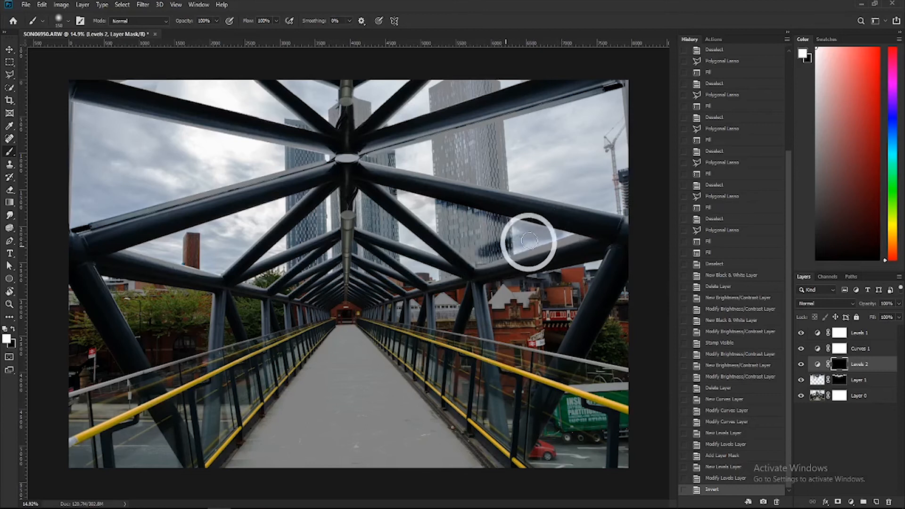
mouse_move(454, 230)
left_mouse_down()
mouse_move(410, 196)
mouse_move(482, 254)
mouse_move(398, 196)
mouse_move(479, 262)
mouse_move(411, 199)
mouse_move(455, 226)
mouse_move(482, 257)
mouse_move(457, 242)
mouse_move(473, 259)
mouse_move(451, 240)
mouse_move(477, 251)
mouse_move(432, 205)
mouse_move(486, 234)
mouse_move(456, 212)
mouse_move(520, 234)
mouse_move(472, 241)
mouse_move(570, 235)
mouse_move(492, 223)
mouse_move(428, 193)
mouse_move(395, 190)
left_mouse_up()
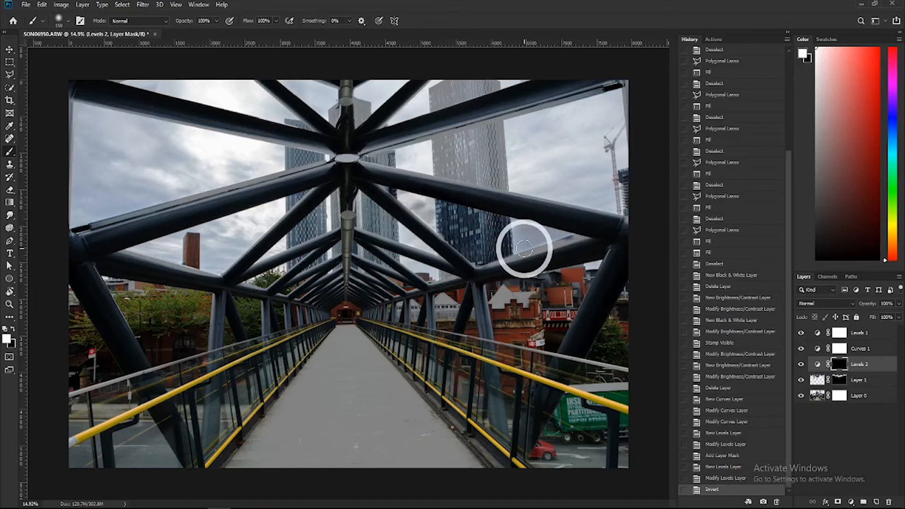
left_click_drag(524, 249, 520, 246)
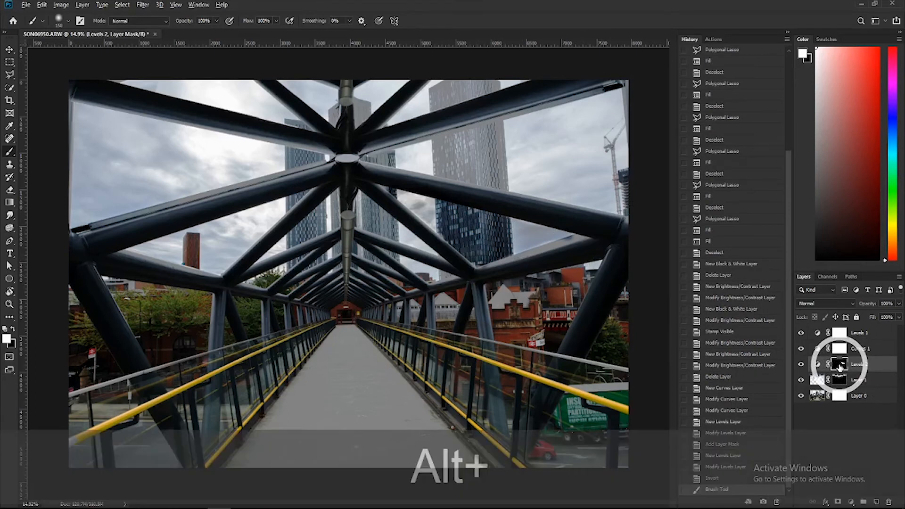
left_click(839, 366, "alt")
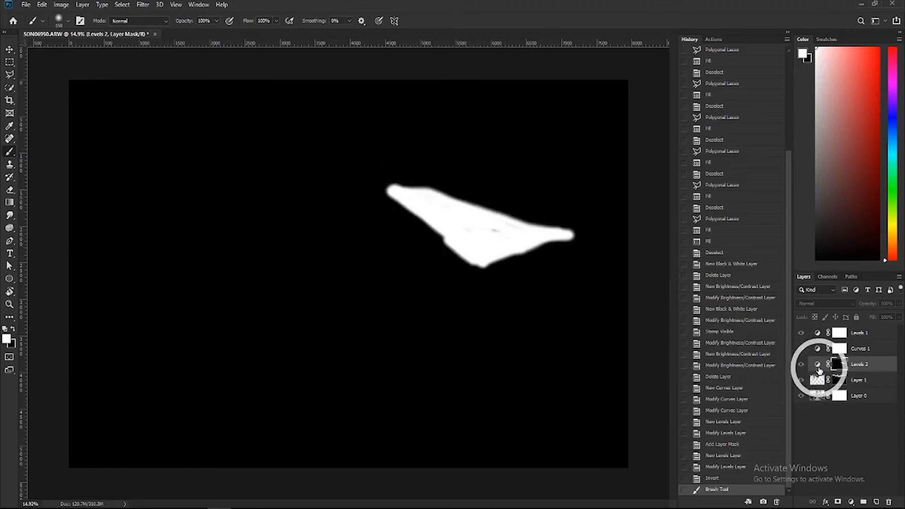
left_click(818, 366)
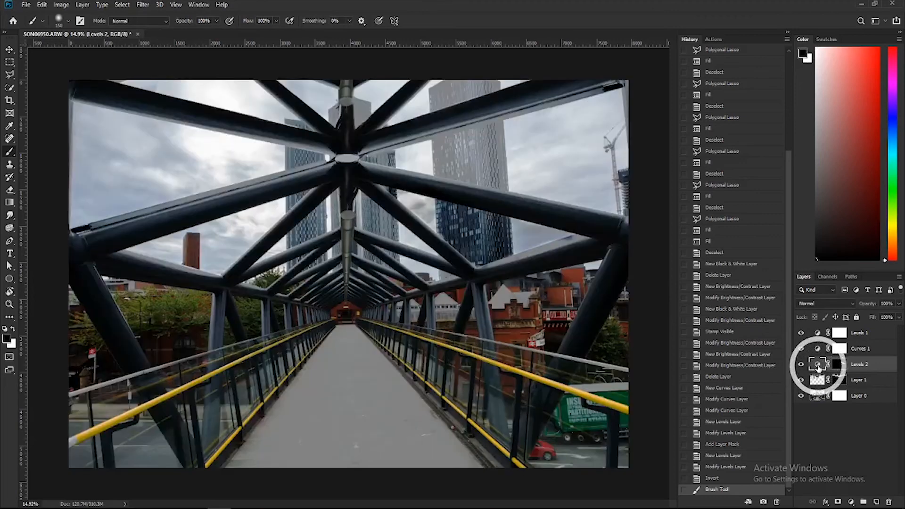
Readjust the Levels 2 adjustment, trying lighter midtones before setting them to 0.53.
double_click(817, 365)
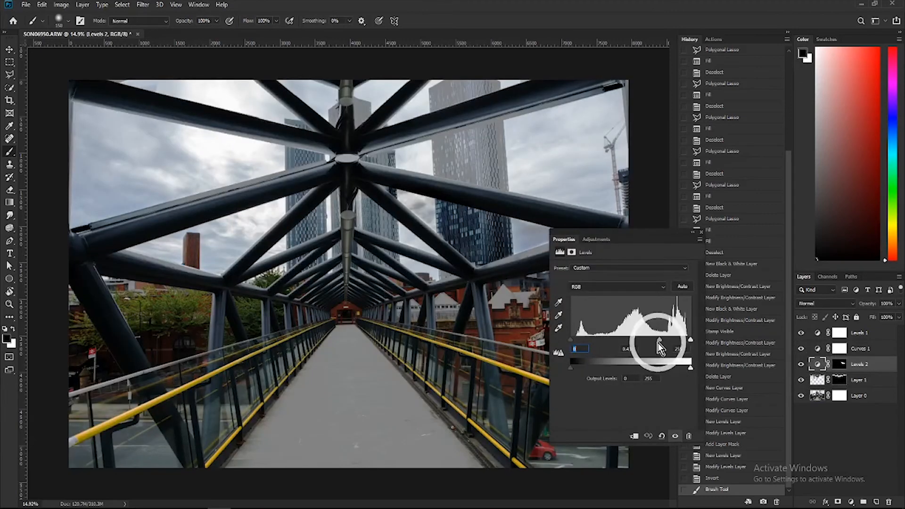
left_click_drag(659, 348, 627, 361)
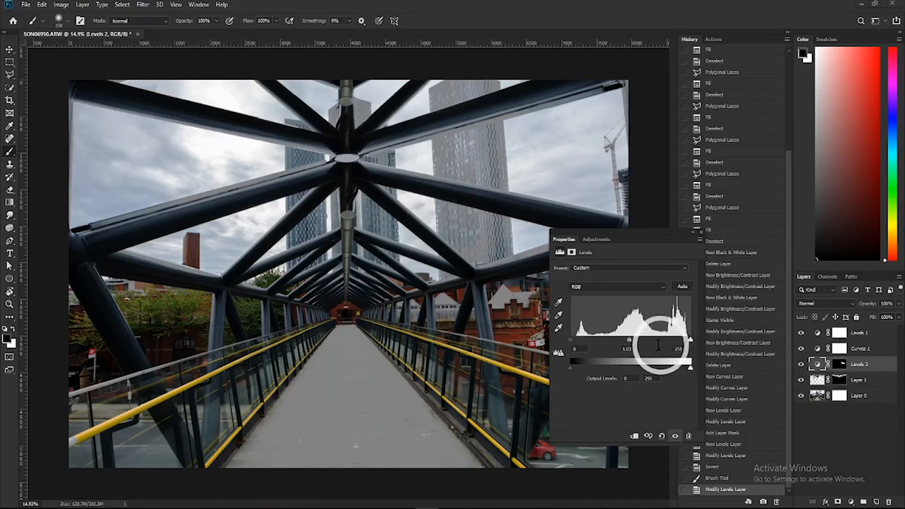
left_click_drag(628, 340, 655, 344)
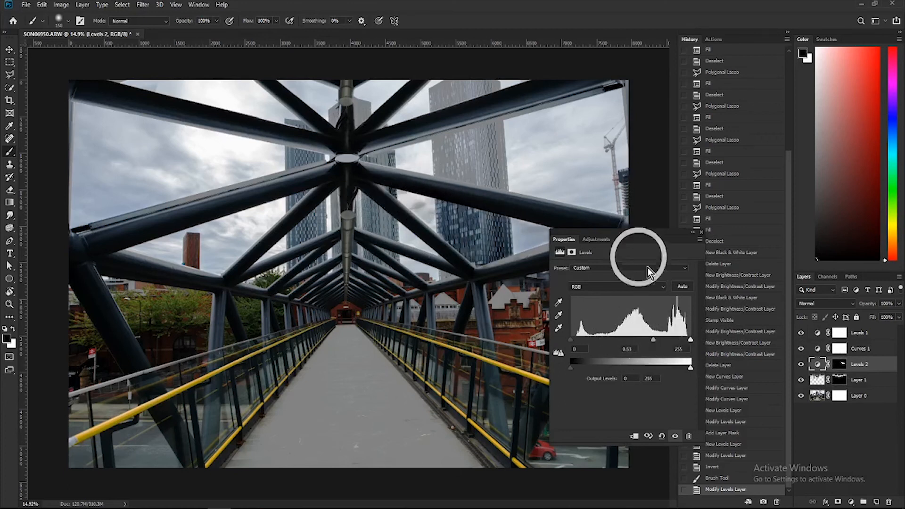
left_click(700, 233)
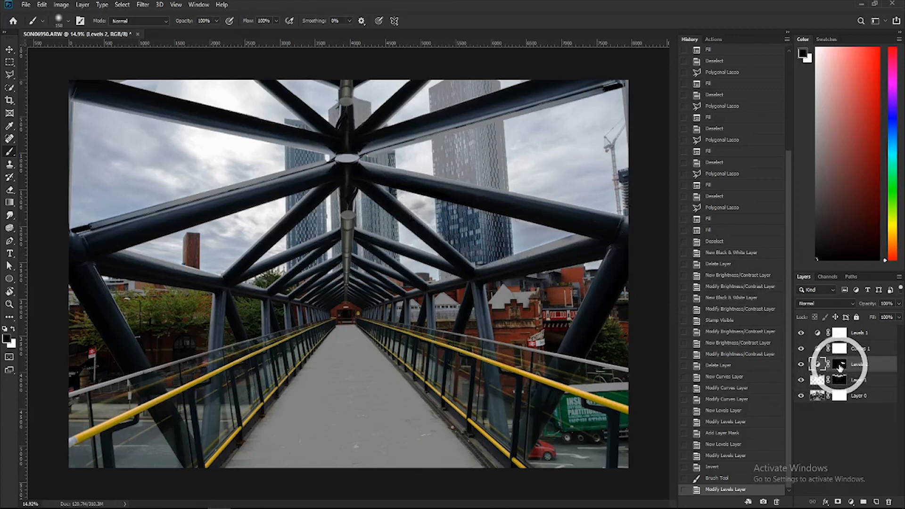
Load the Levels 2 mask as a selection and add a Black & White adjustment layer limited to that area.
right_click(838, 367)
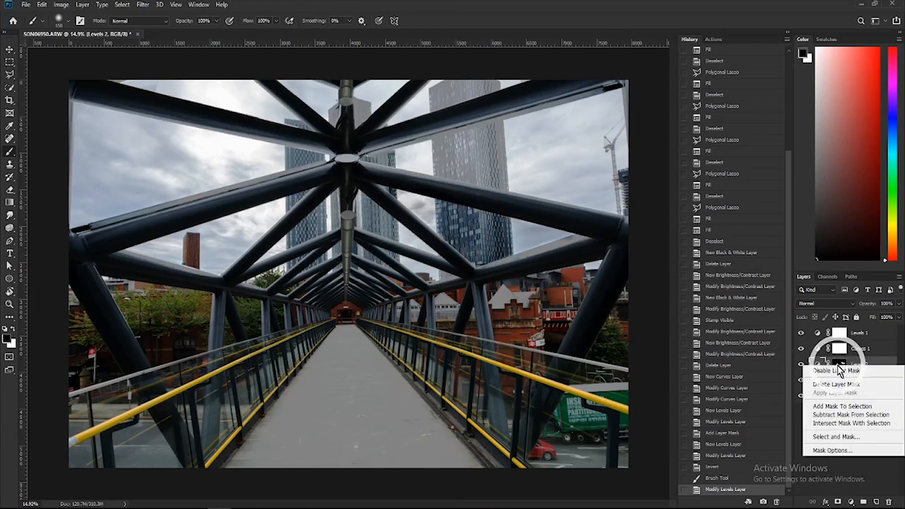
left_click(837, 408)
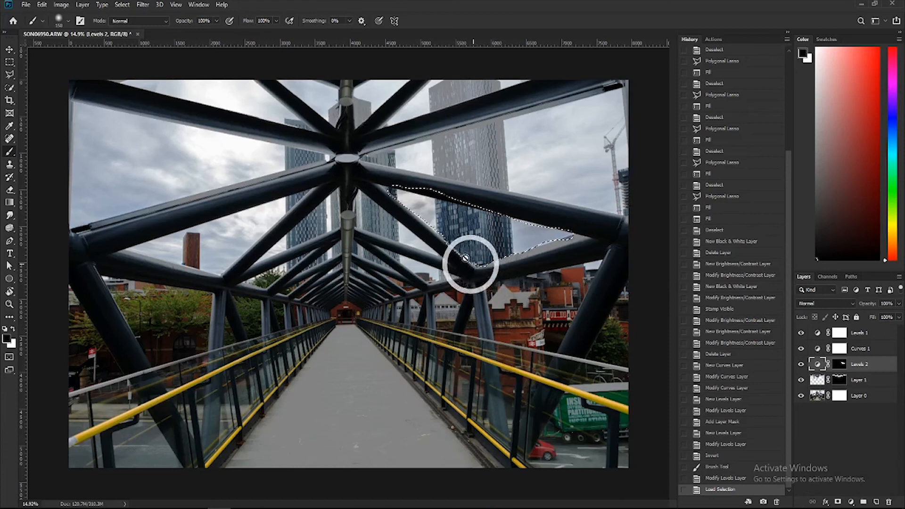
left_click(850, 502)
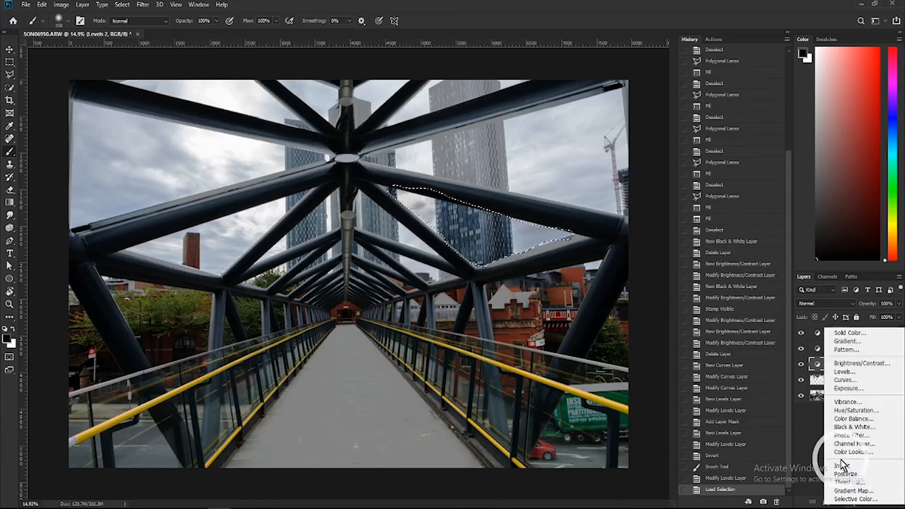
left_click(837, 430)
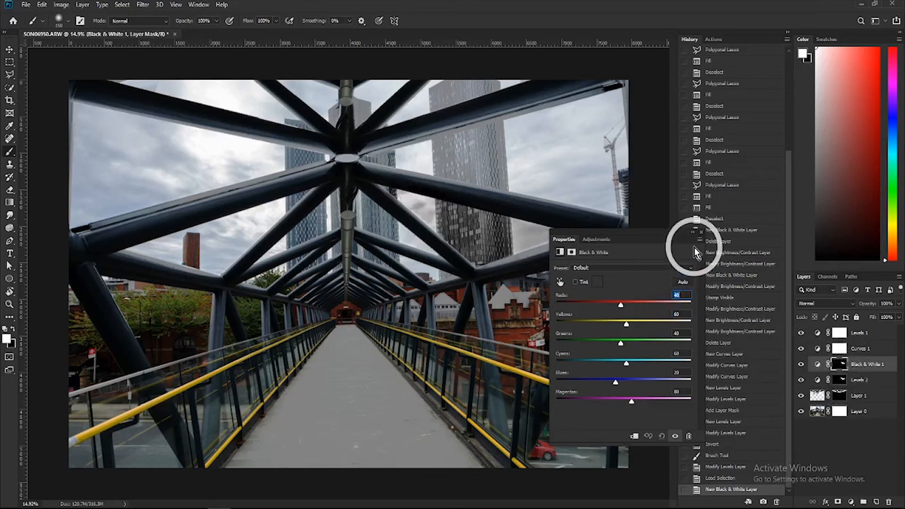
left_click(701, 235)
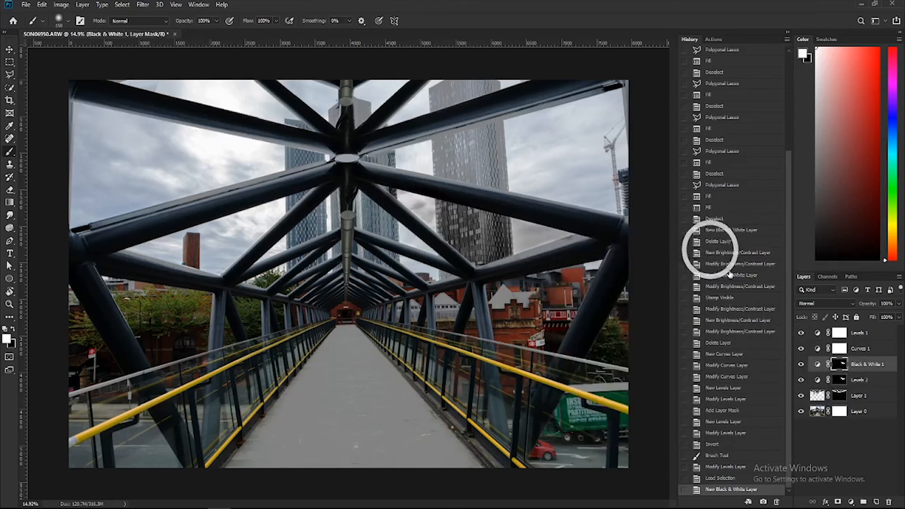
Delete the Black & White 1 layer's mask and vary the layer's opacity between 0% and 100%.
right_click(836, 367)
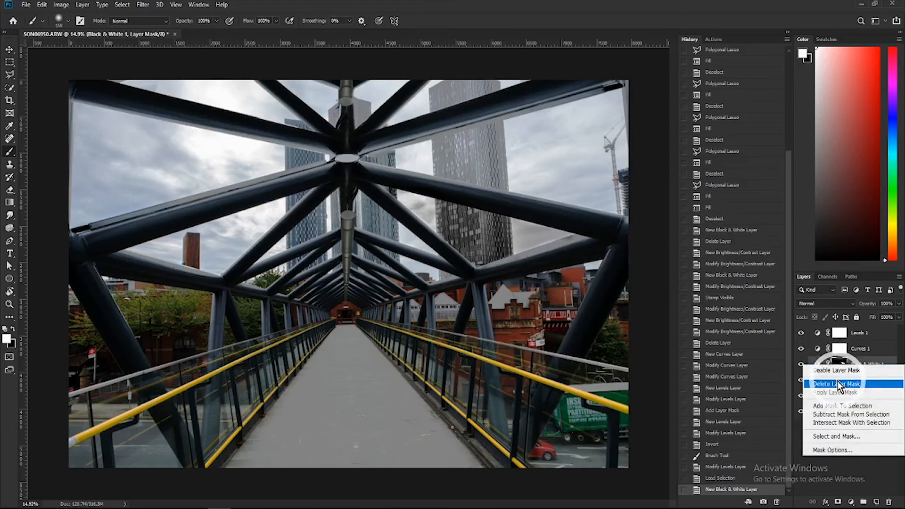
left_click(838, 385)
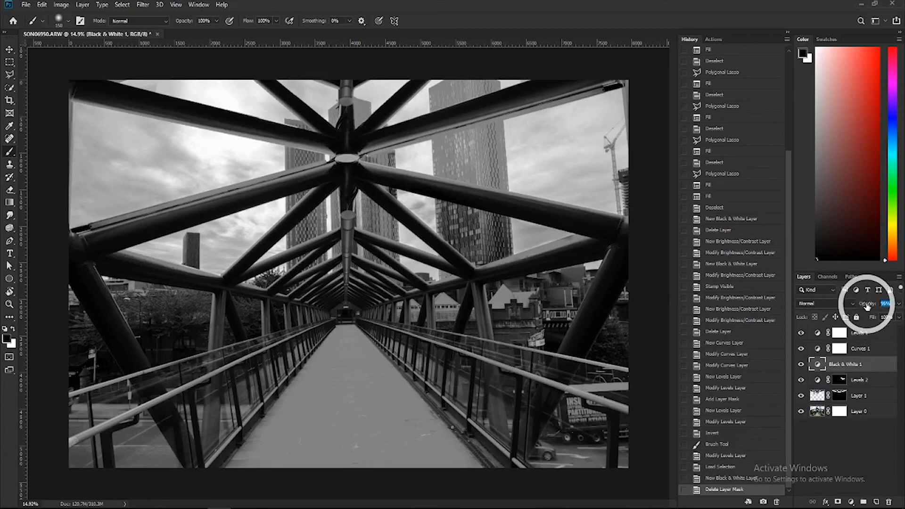
left_click_drag(865, 306, 810, 304)
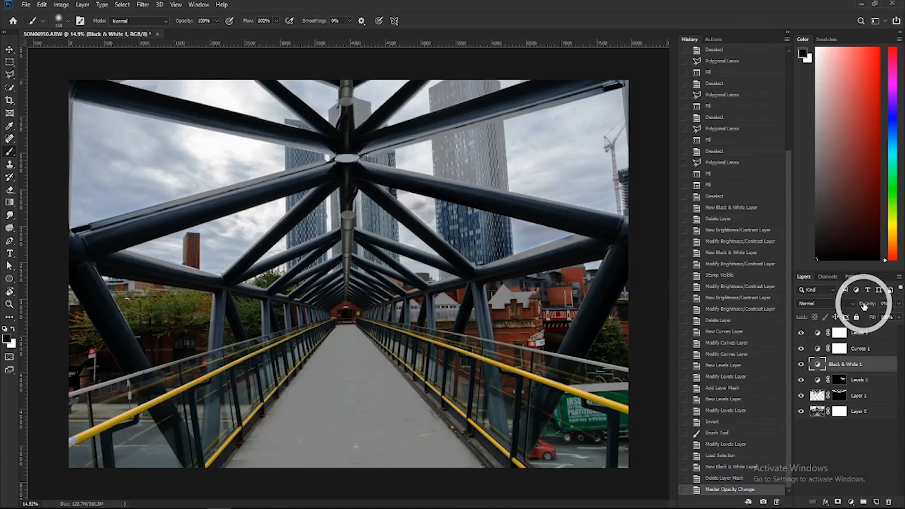
left_click_drag(864, 305, 904, 307)
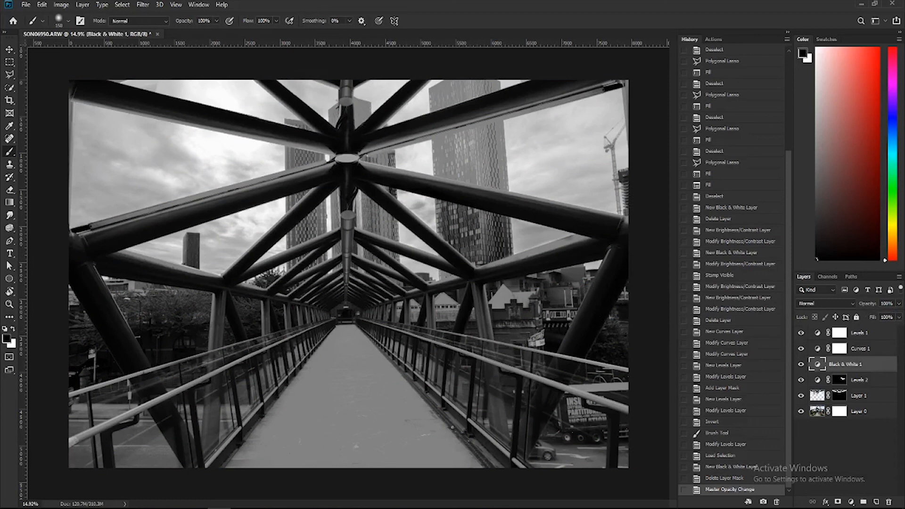
left_click(897, 304)
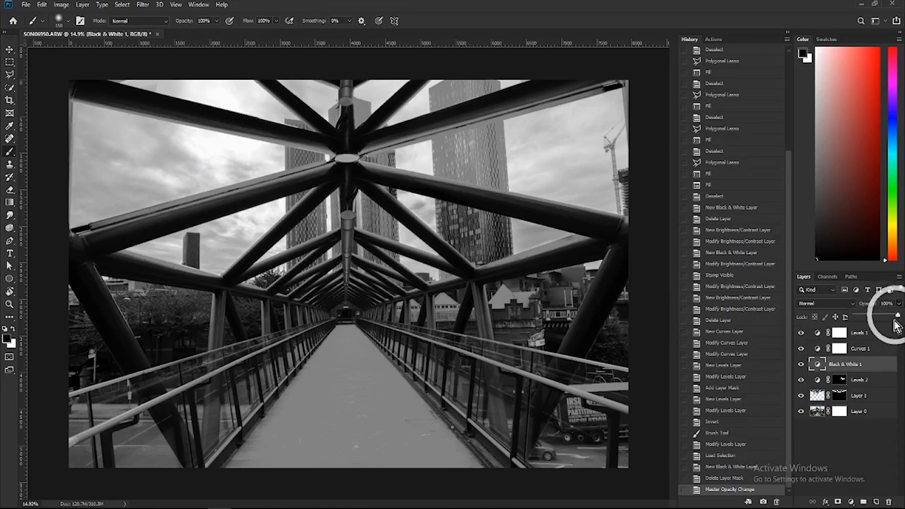
mouse_move(885, 318)
left_mouse_down()
mouse_move(857, 317)
mouse_move(897, 323)
mouse_move(898, 315)
left_mouse_up()
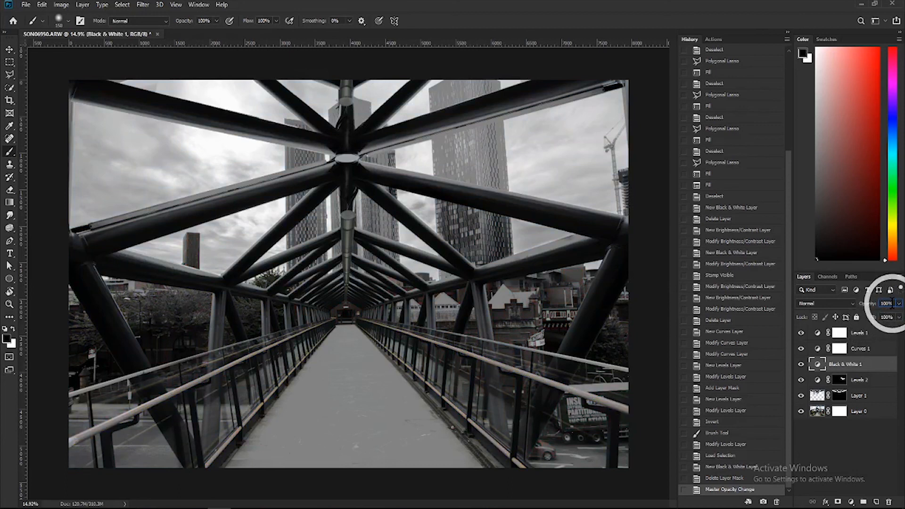
left_click(867, 302)
type("0")
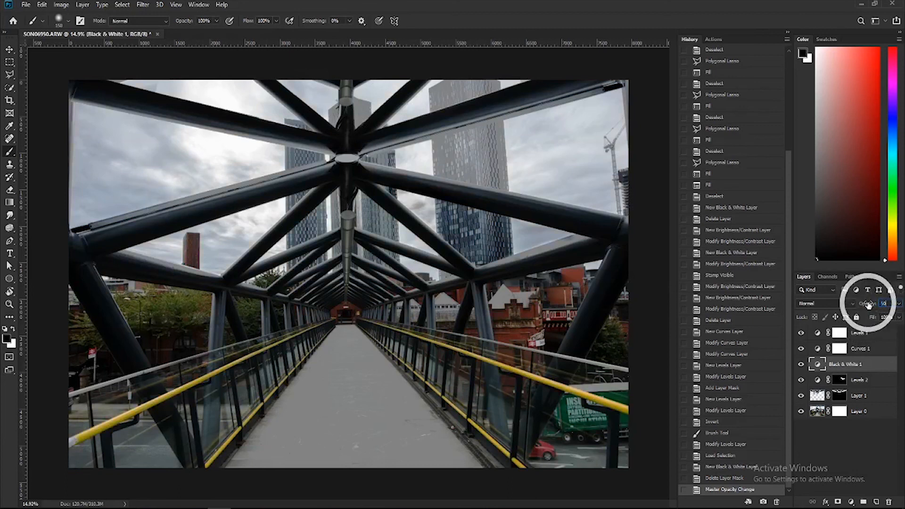